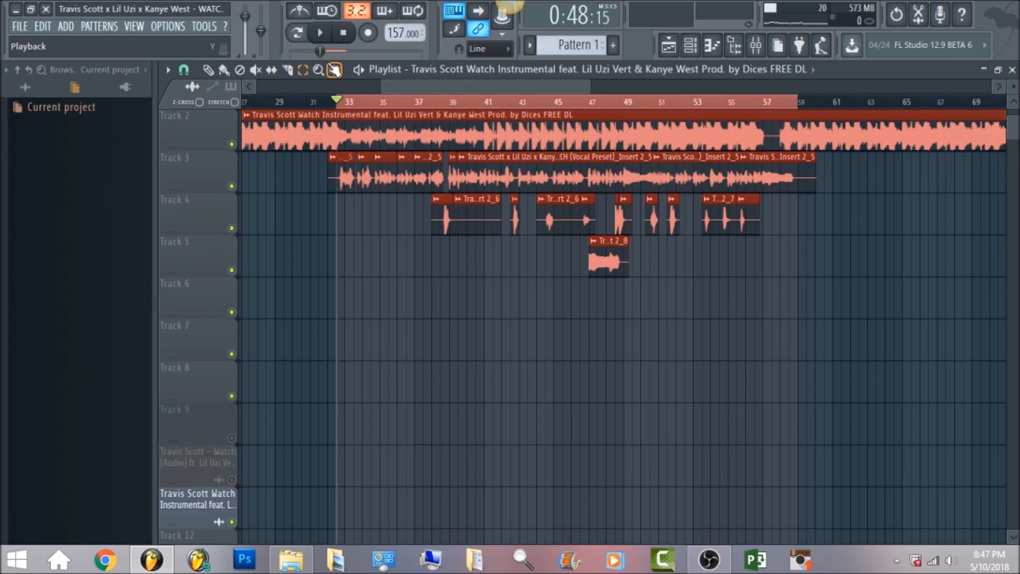
- Open the mixer and examine the effect chains on the Master, Lead, Adlib and Harmony tracks
click(755, 46)
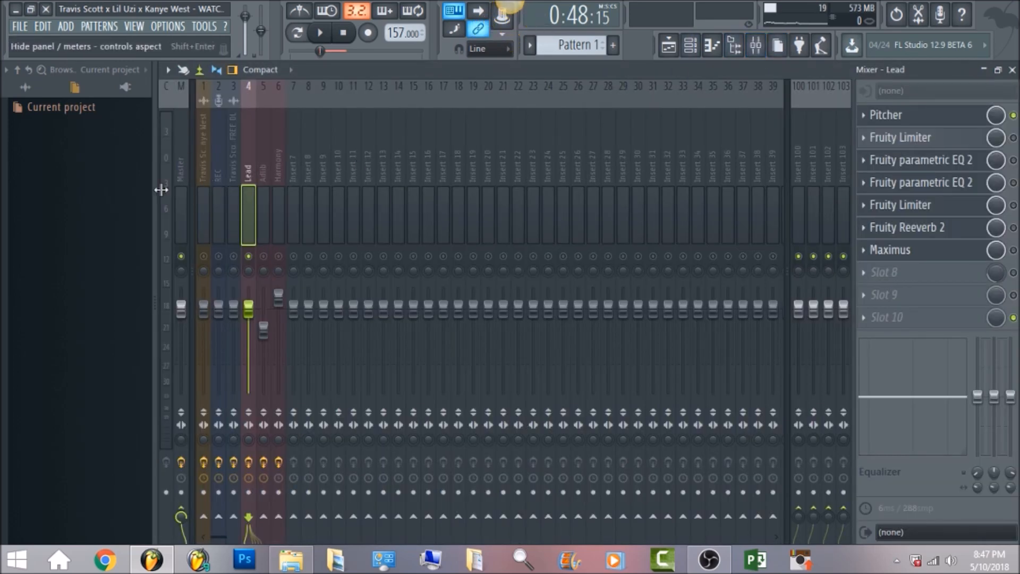
click(177, 173)
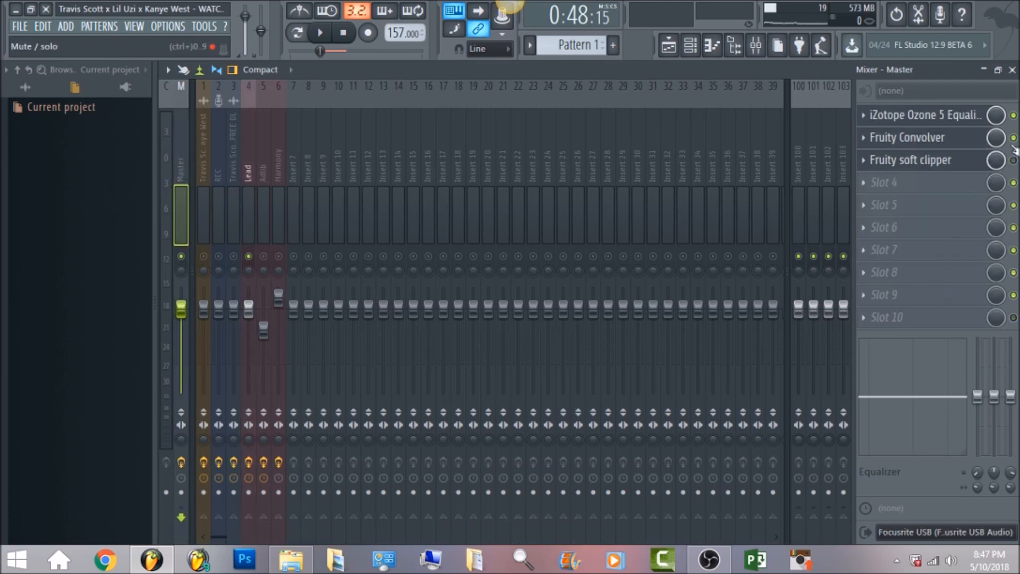
click(248, 162)
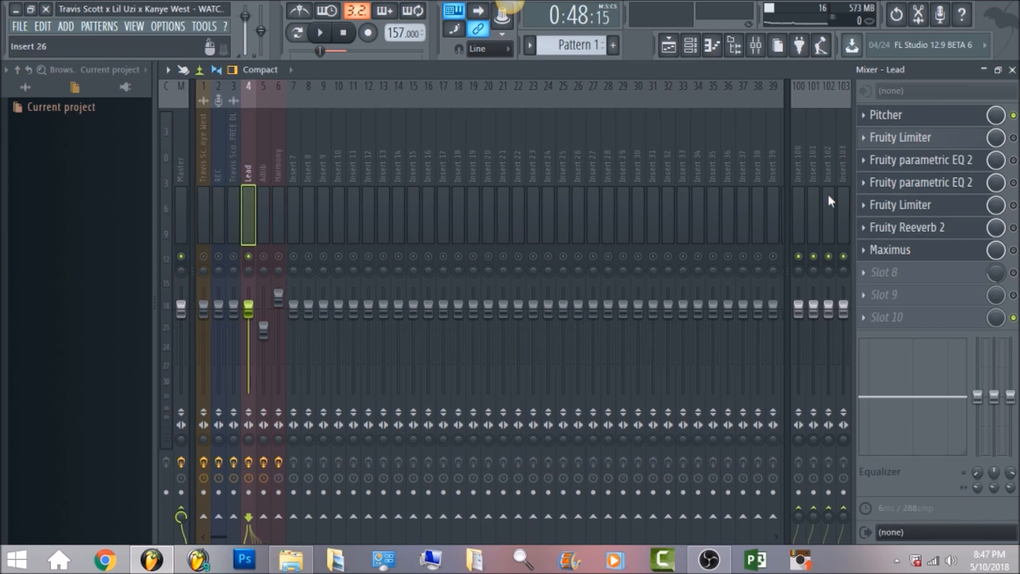
click(262, 162)
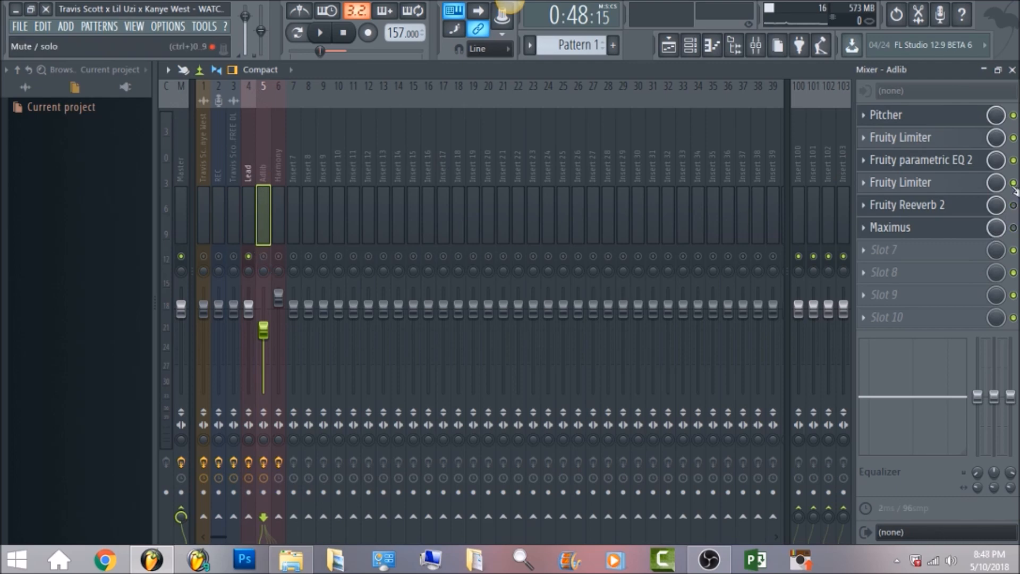
click(288, 169)
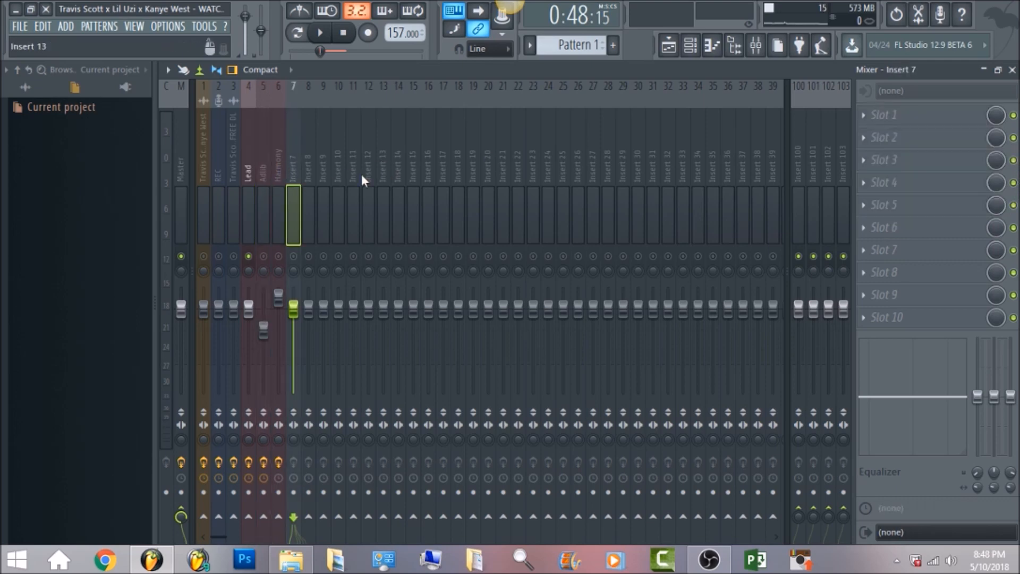
click(280, 171)
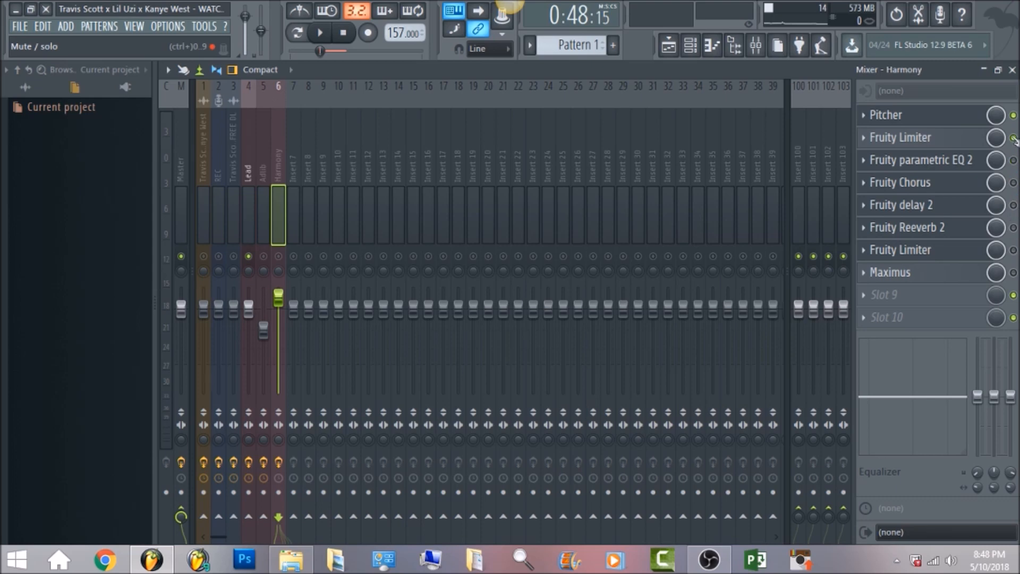
- Select the Lead track, toggle its solo state on and off, and check the Pitcher's key and scale settings
click(250, 159)
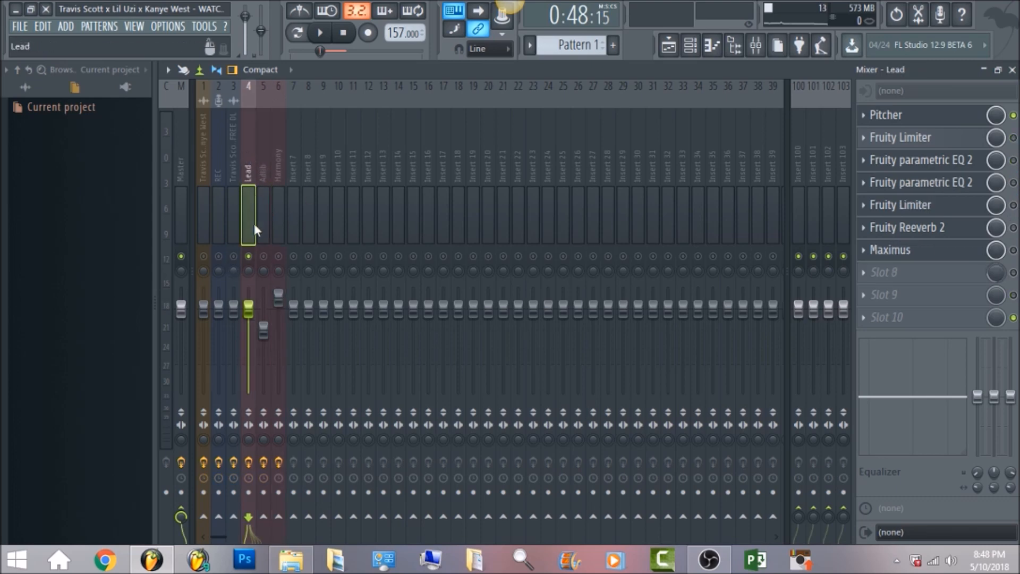
right_click(252, 256)
right_click(252, 256)
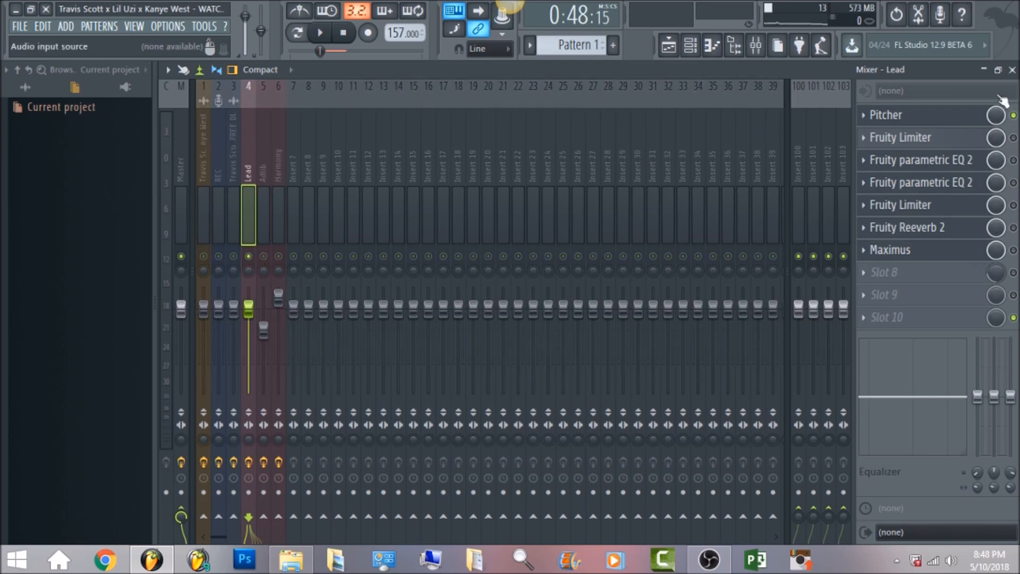
click(965, 124)
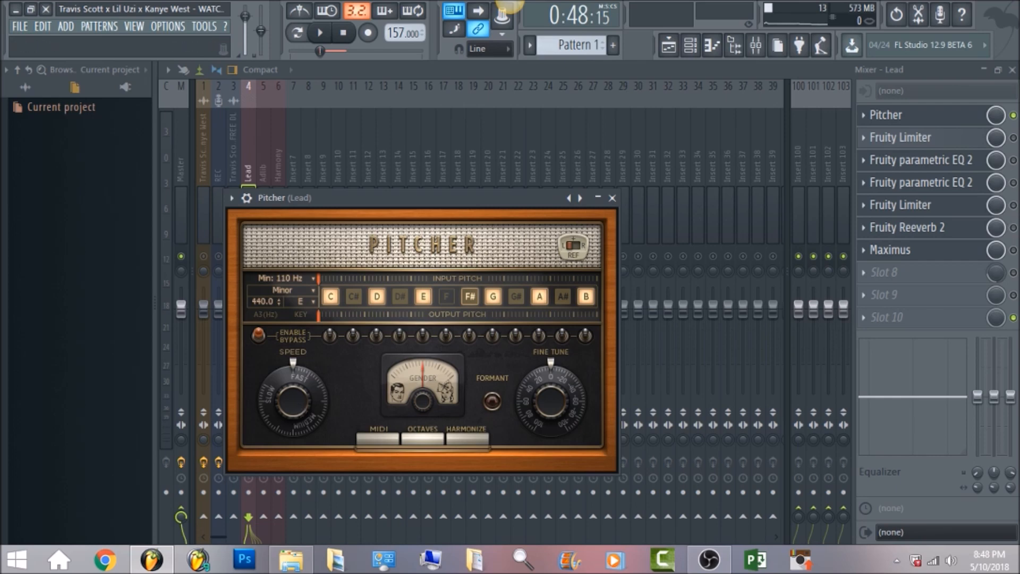
key(Escape)
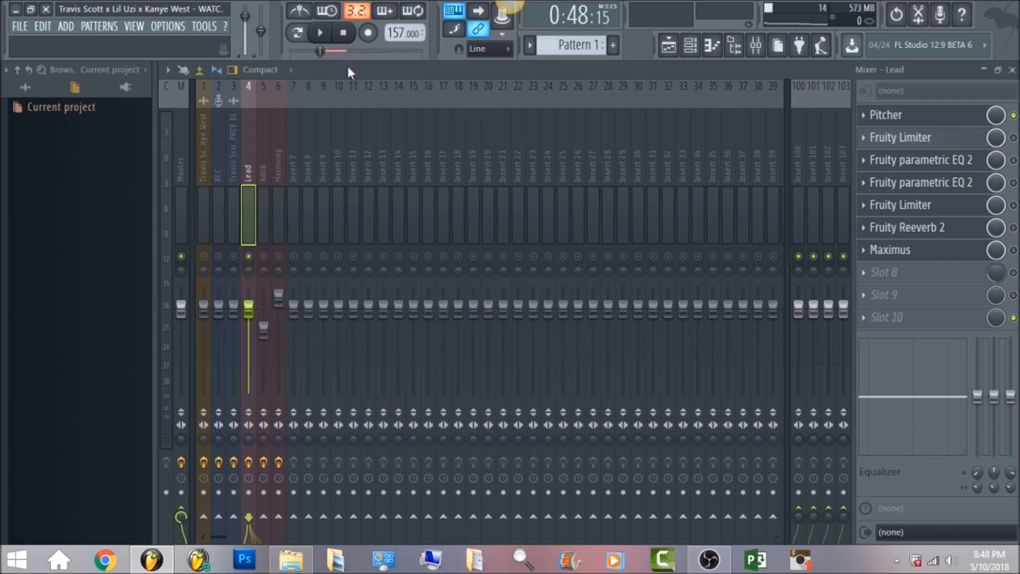
- Audition the Lead vocal with the Pitcher open, then stop playback and close the plugin
click(322, 34)
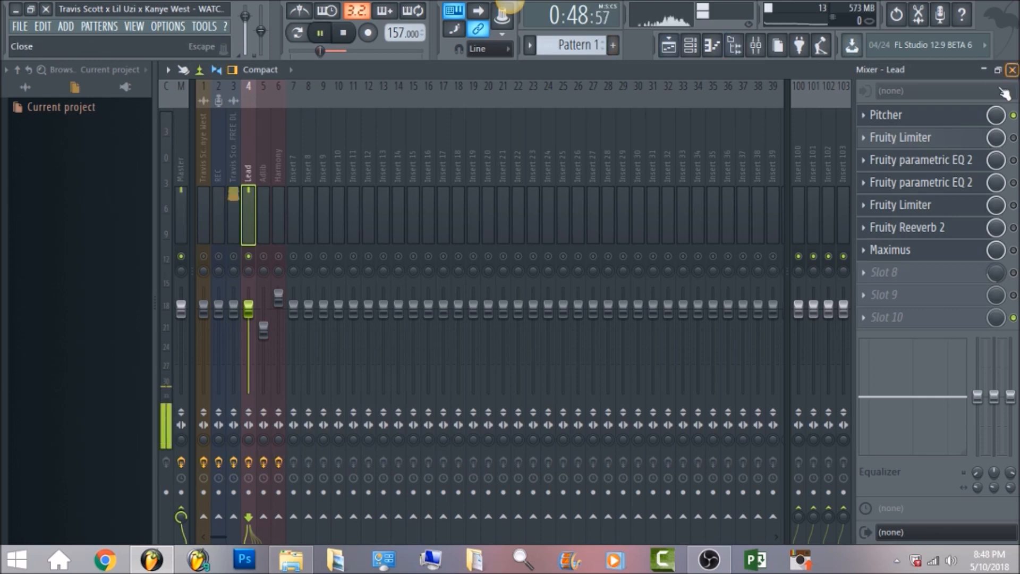
click(956, 119)
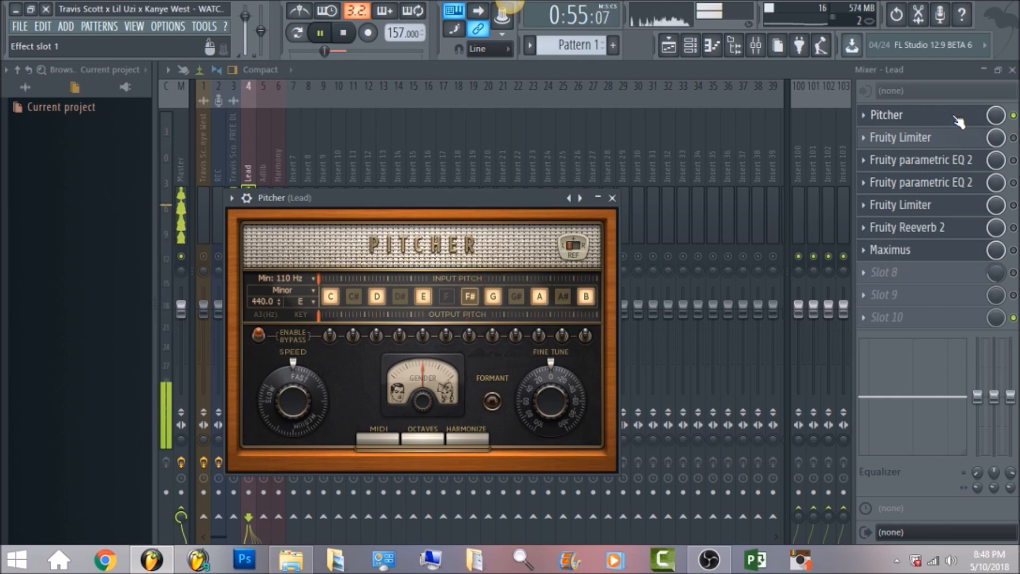
click(350, 35)
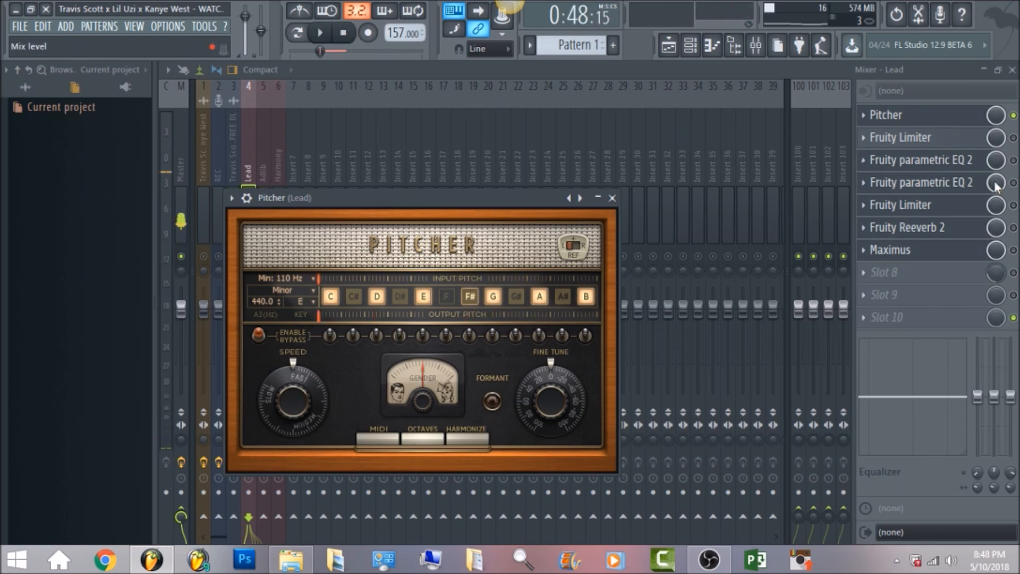
key(Escape)
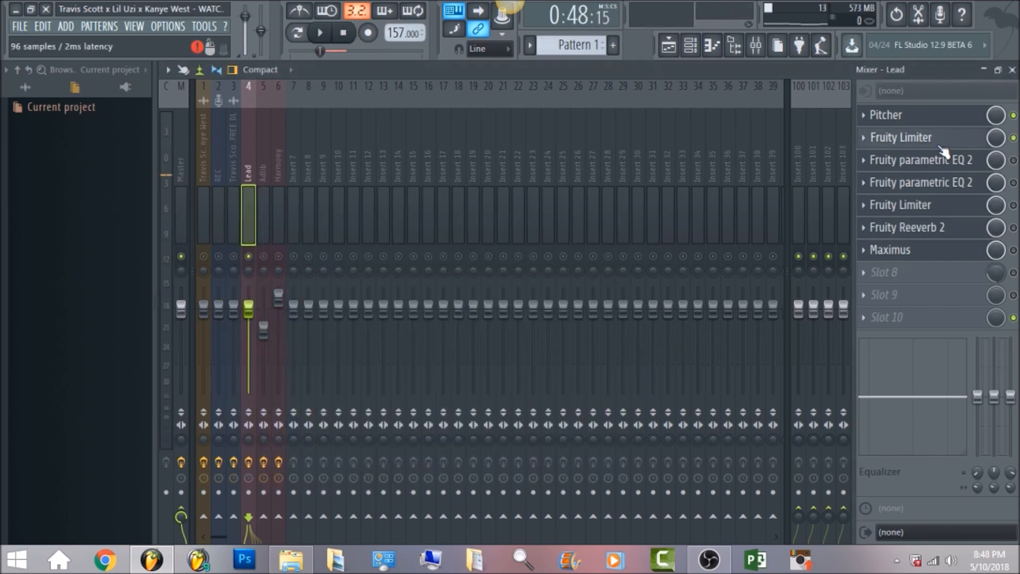
- Check the release, ahead and knee settings of the Lead track's first Fruity Limiter and audition the compressed vocal
click(884, 139)
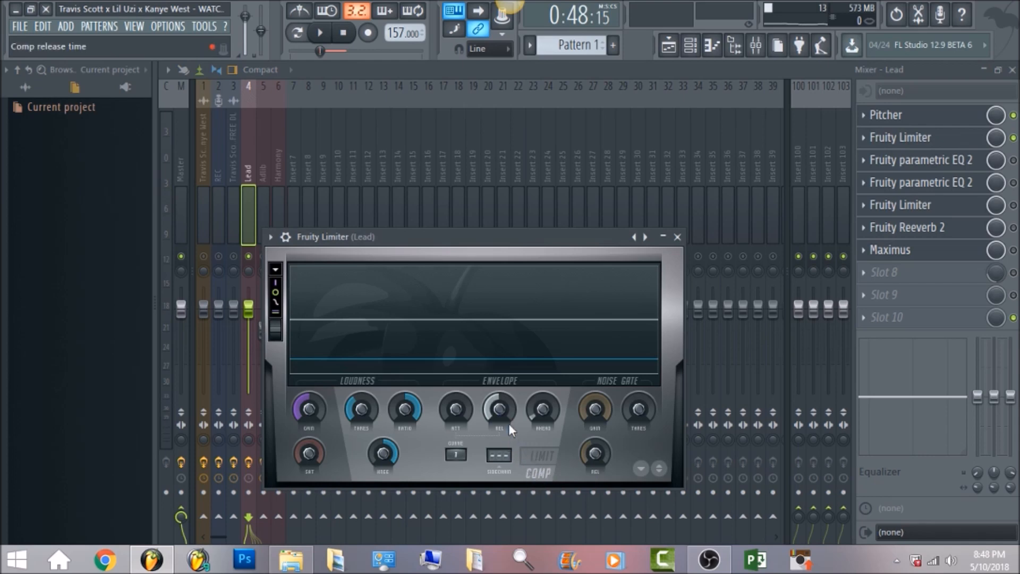
click(500, 409)
click(542, 409)
click(383, 455)
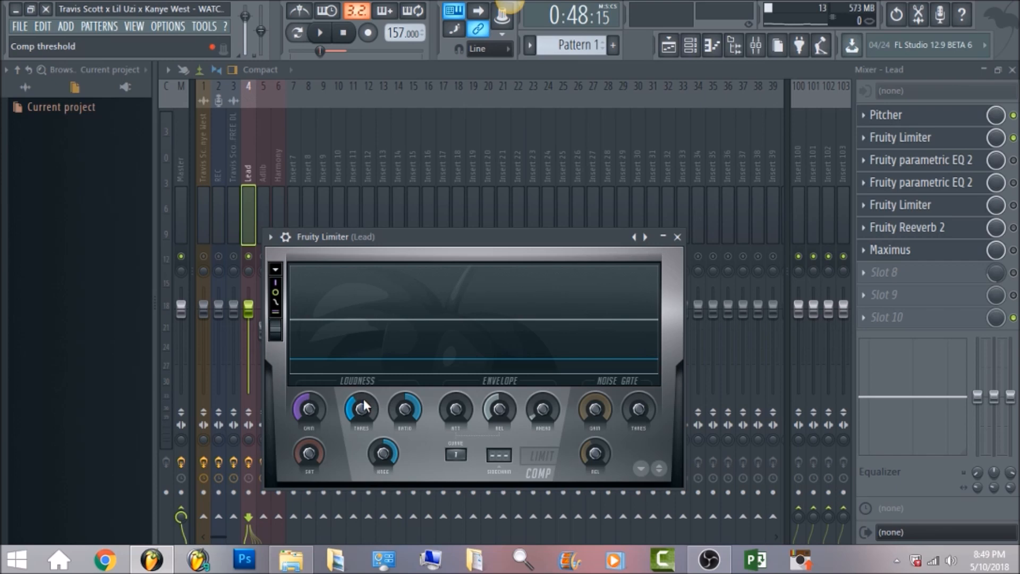
key(space)
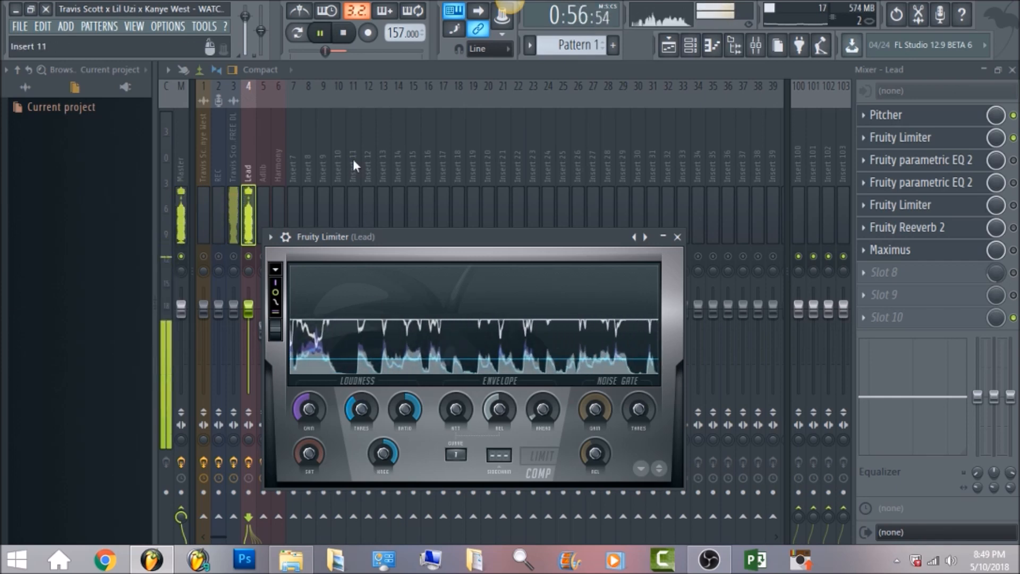
click(346, 33)
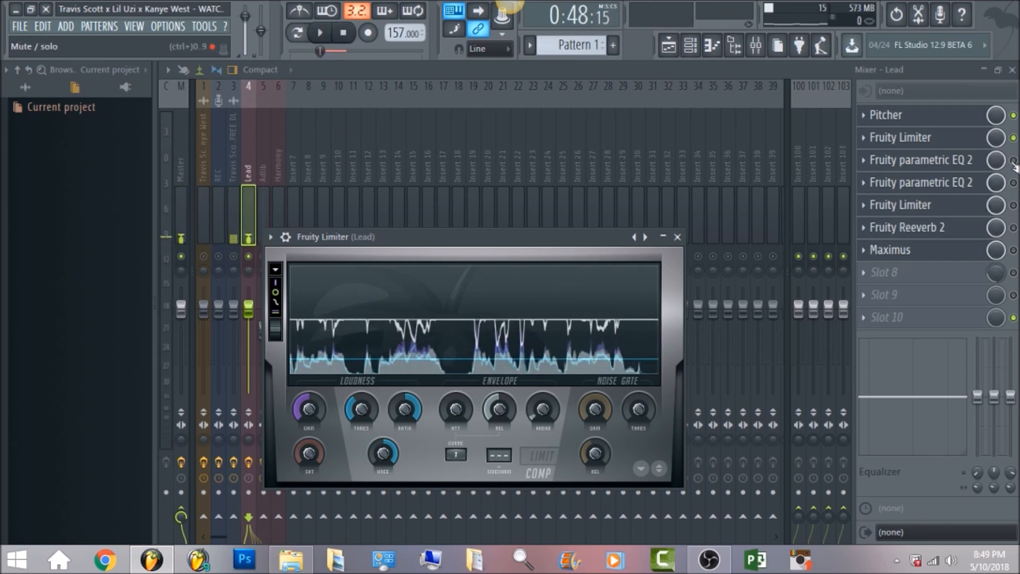
- Enable the first Fruity parametric EQ 2 on the Lead track and audition the vocal with its curve open
click(1013, 161)
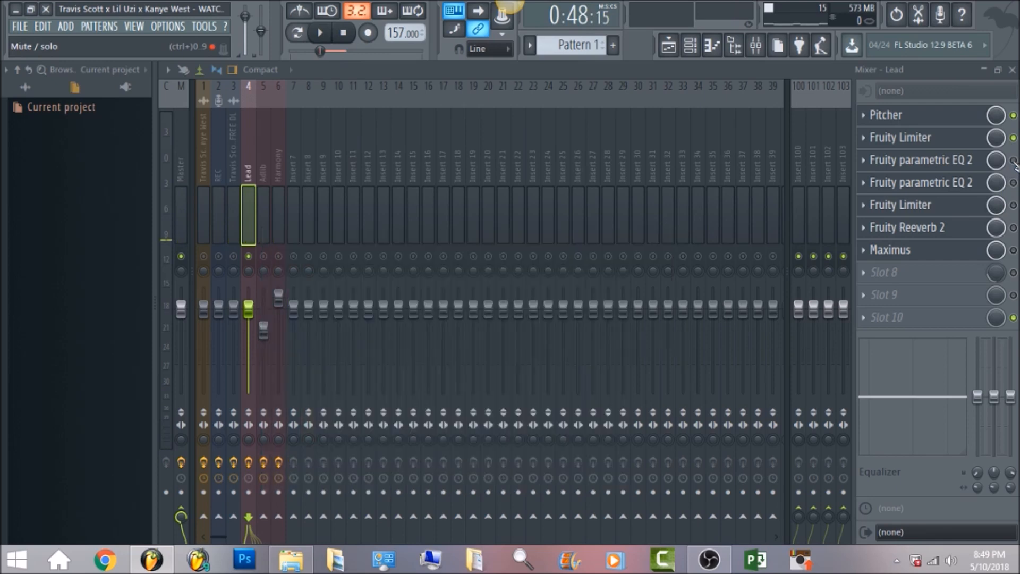
click(969, 163)
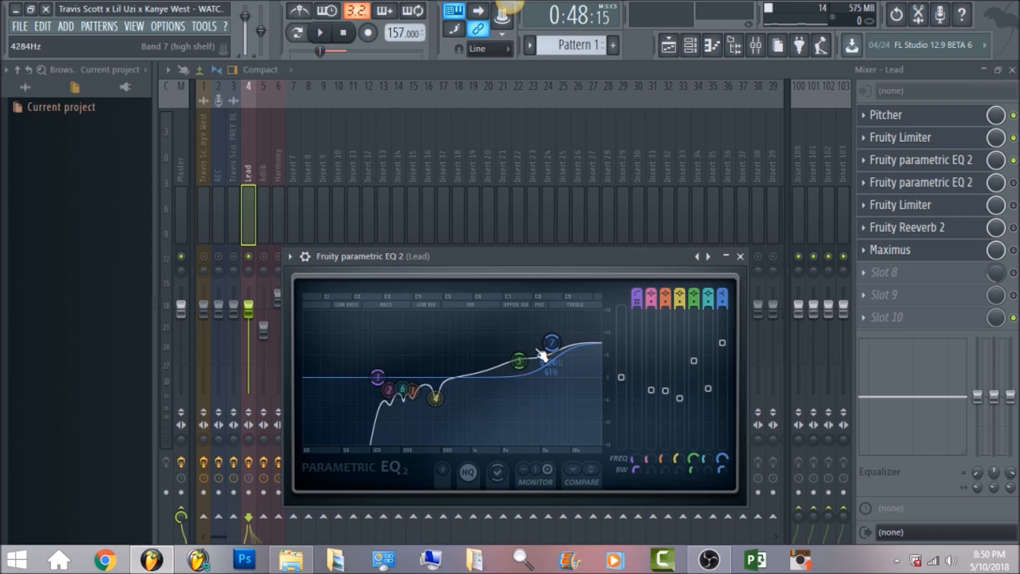
click(327, 37)
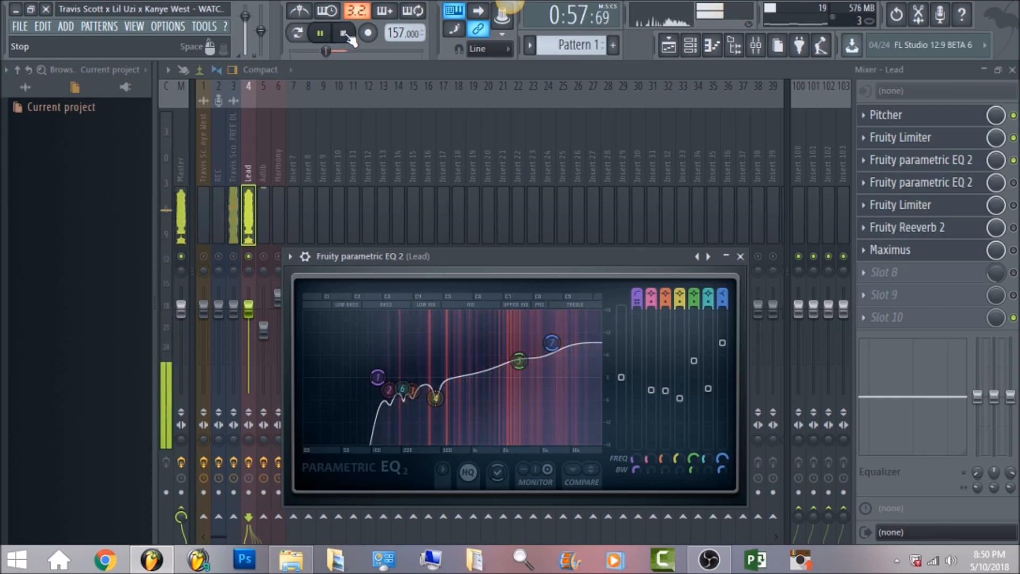
click(346, 34)
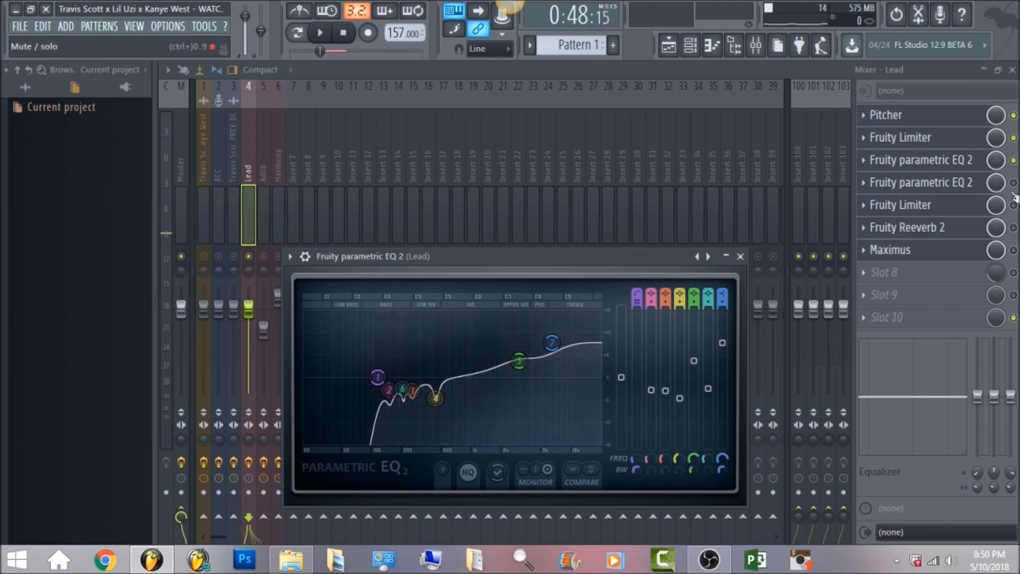
- Enable the second Fruity parametric EQ 2 on the Lead track and audition its high-shelf boost
click(1014, 183)
click(918, 183)
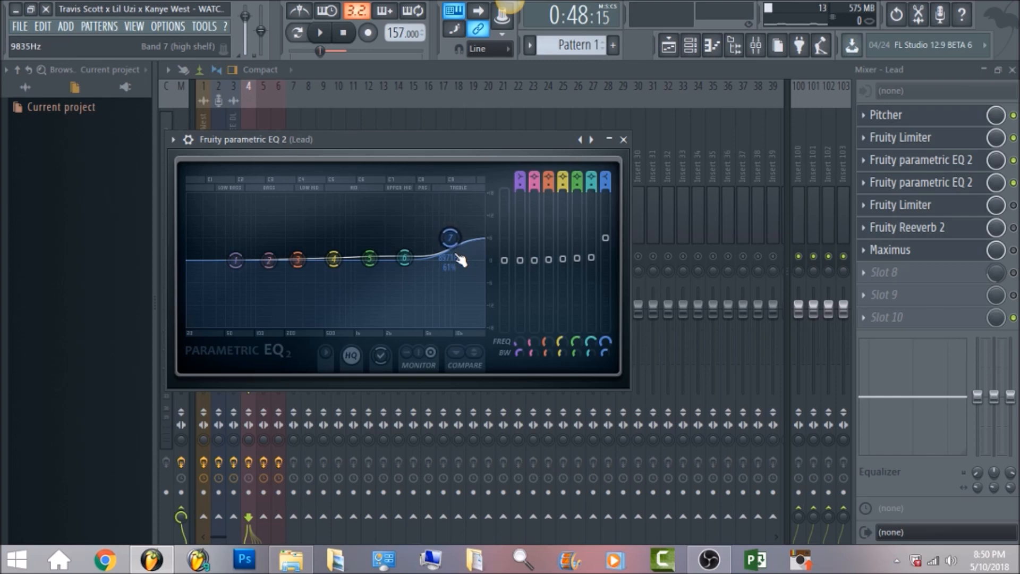
click(324, 36)
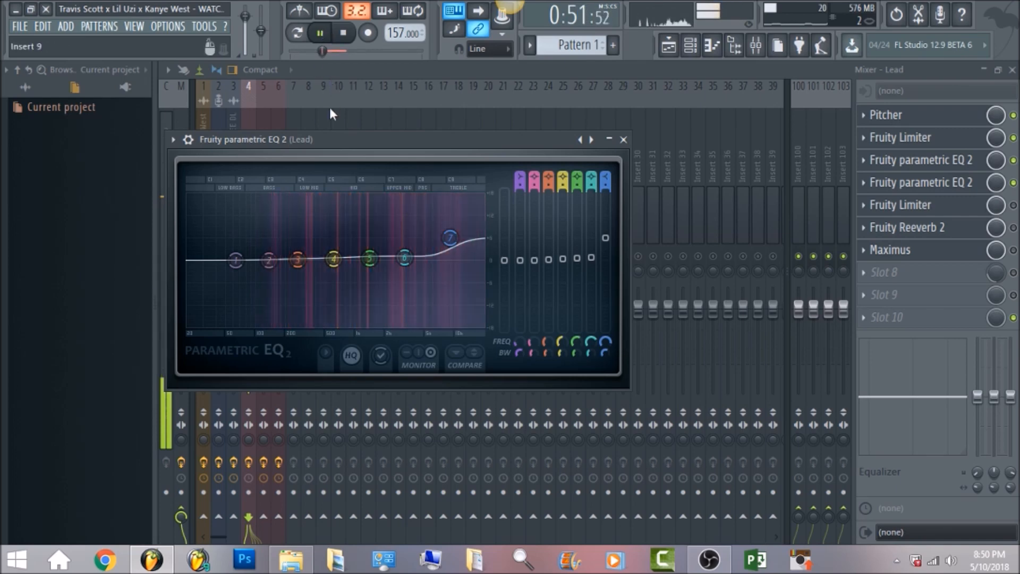
click(344, 34)
- Enable the second Fruity Limiter on the Lead track and review its noise gate's release, threshold and gain
click(1013, 205)
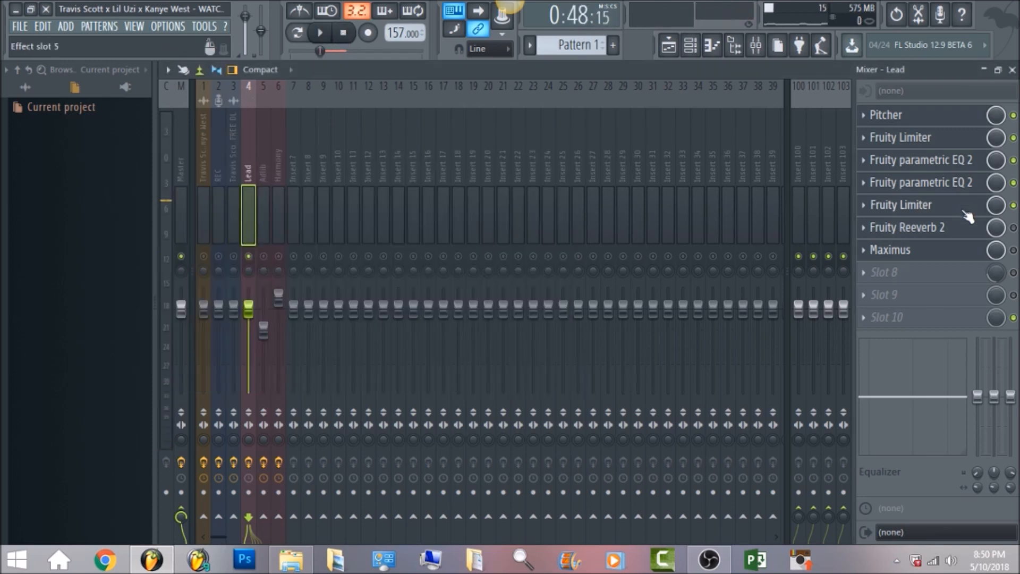
click(965, 211)
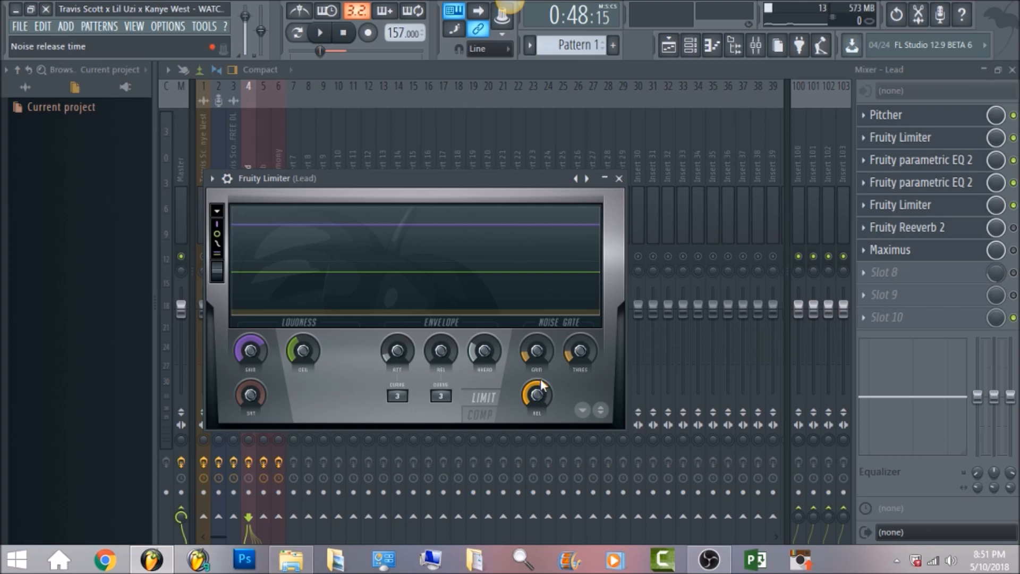
click(536, 395)
click(580, 350)
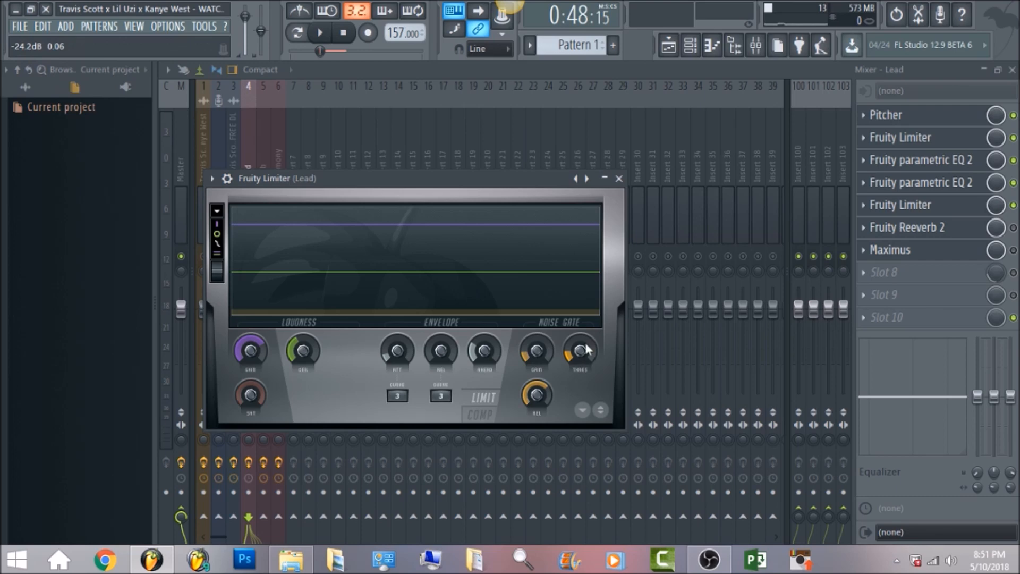
click(537, 351)
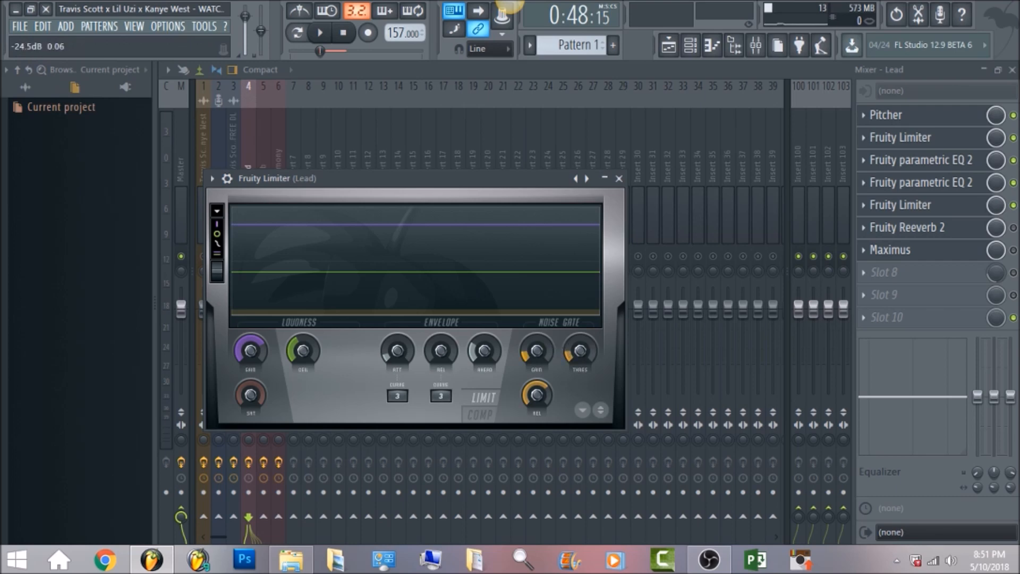
- Audition the Lead vocal through the second Fruity Limiter, then close the limiter
click(323, 34)
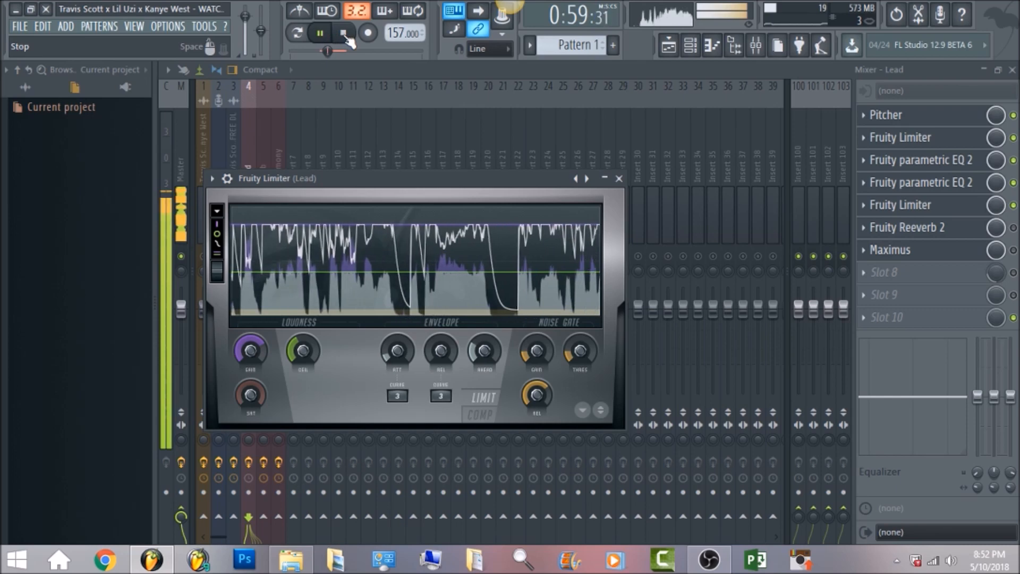
click(344, 33)
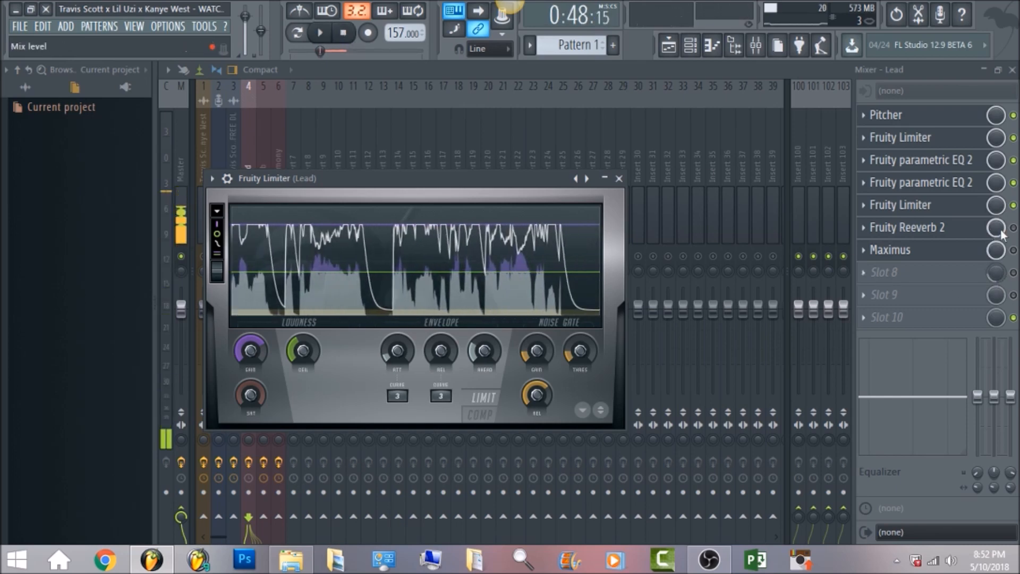
click(619, 179)
- Enable Fruity Reeverb 2 on the Lead track and audition the vocal with the reverb open
click(953, 228)
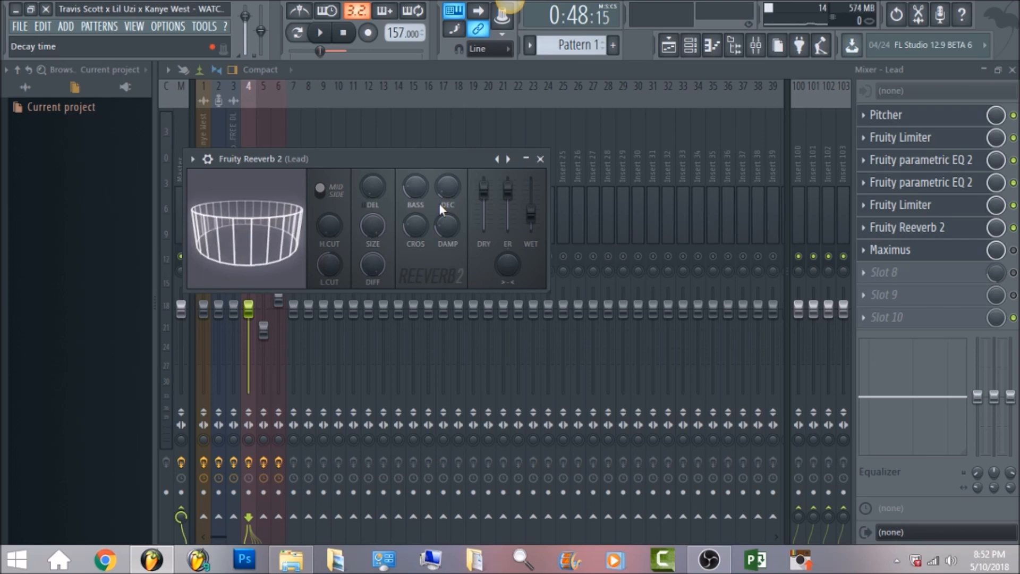
click(326, 33)
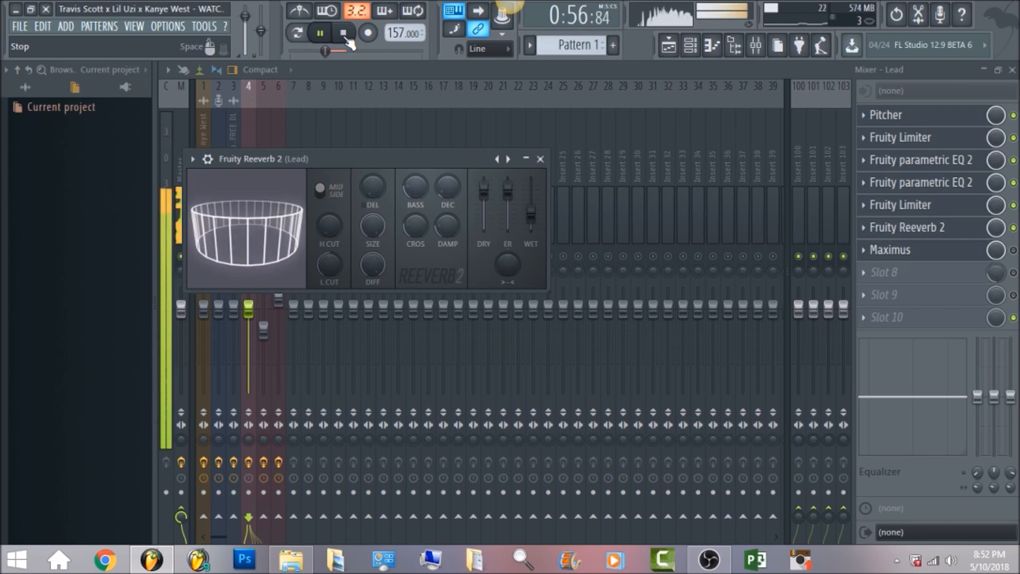
click(346, 37)
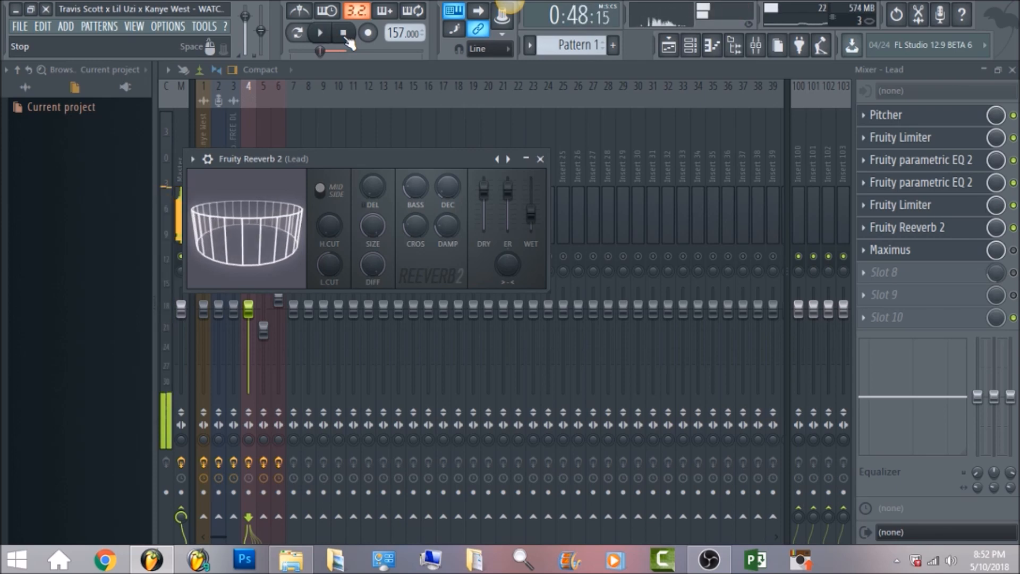
- Enable Maximus on the Lead track and open the compression curve of its High band
click(1013, 250)
click(956, 258)
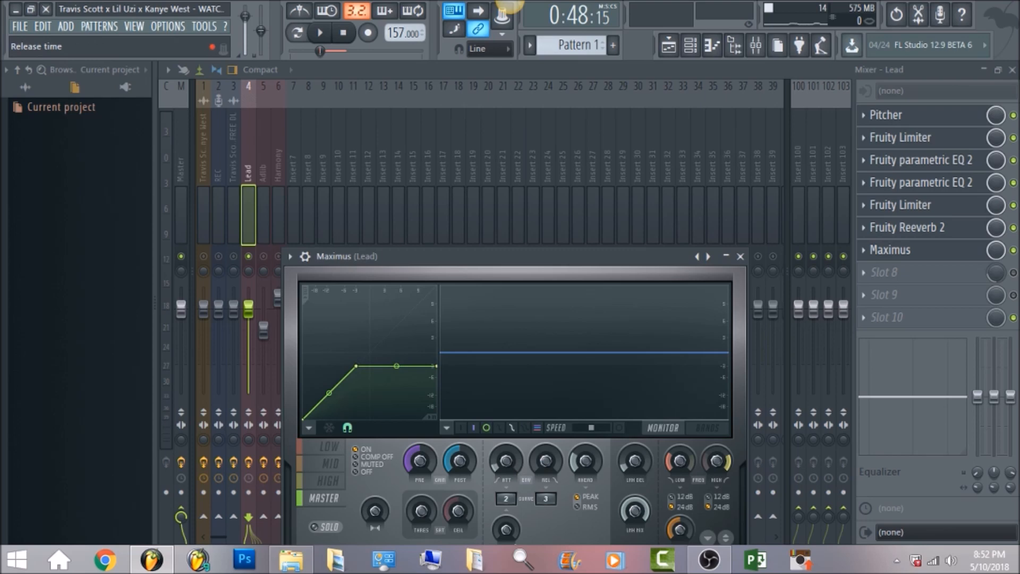
click(328, 482)
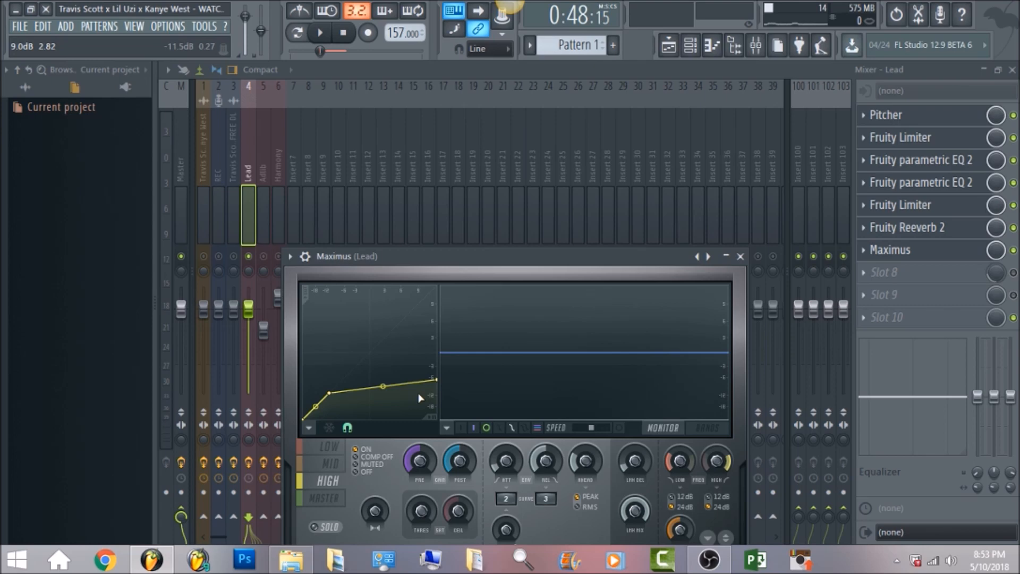
- Look through the Maximus presets, dismiss the list and audition the Lead vocal with the High band's compression curve shown
click(291, 256)
mouse_move(306, 262)
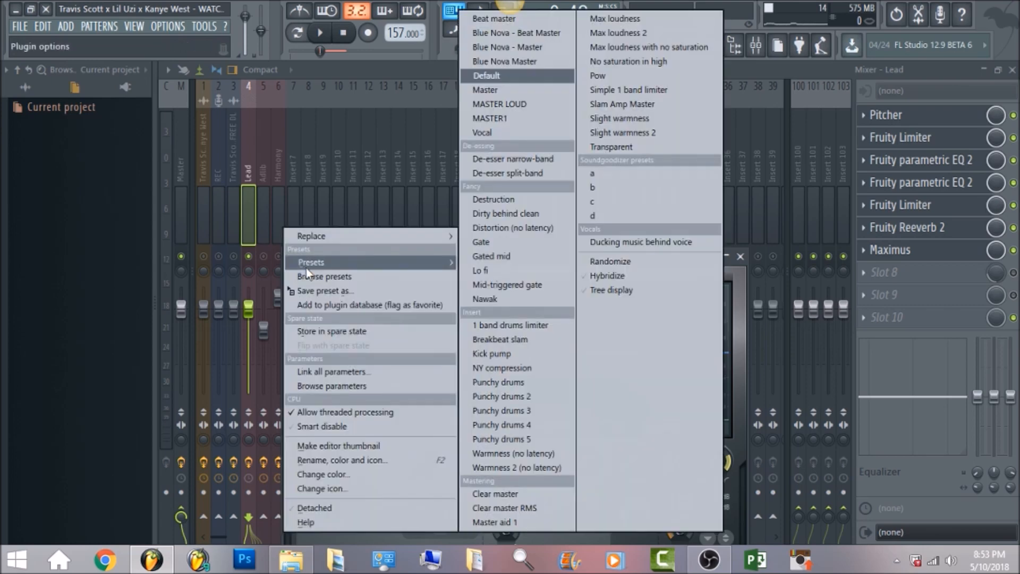
click(742, 358)
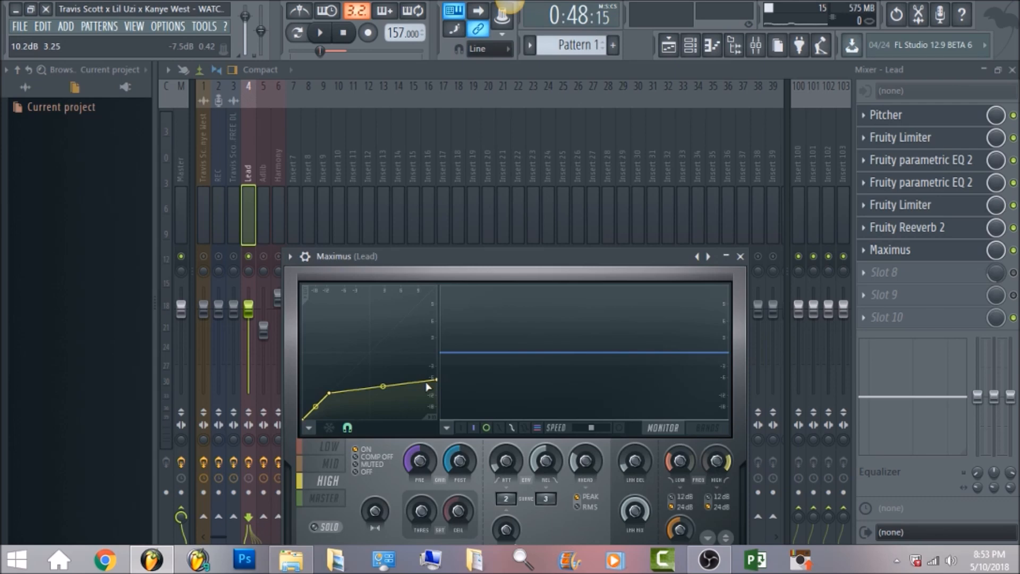
click(329, 34)
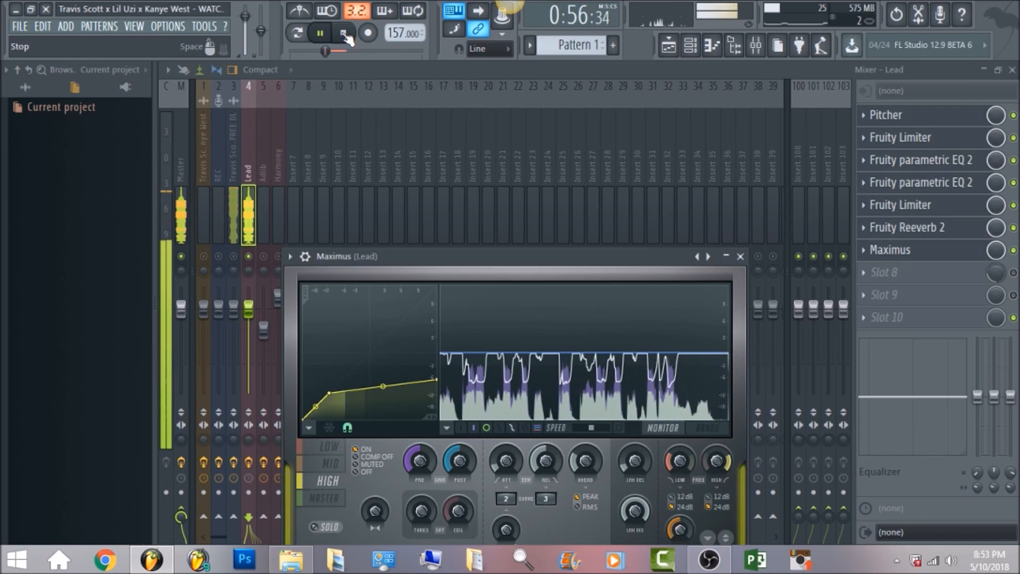
click(344, 33)
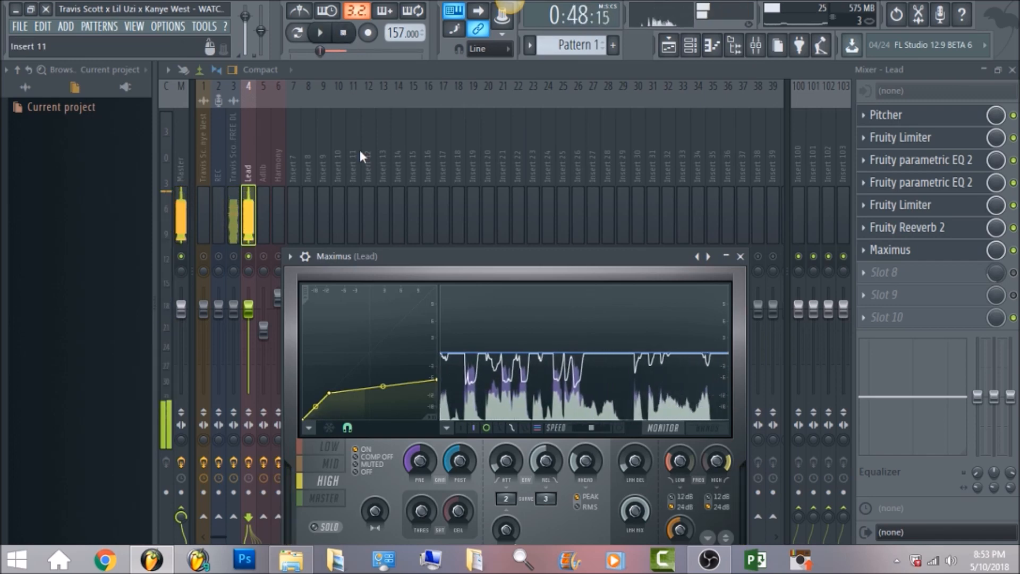
- Review the compression curves of Maximus's Mid and Low bands, then audition the Lead vocal with the Low band shown
click(331, 463)
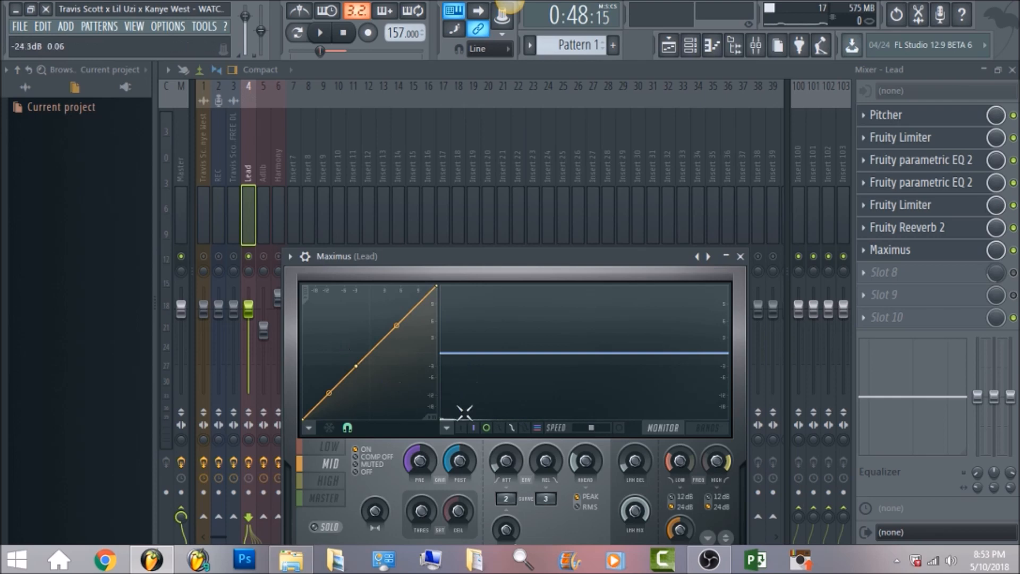
click(334, 448)
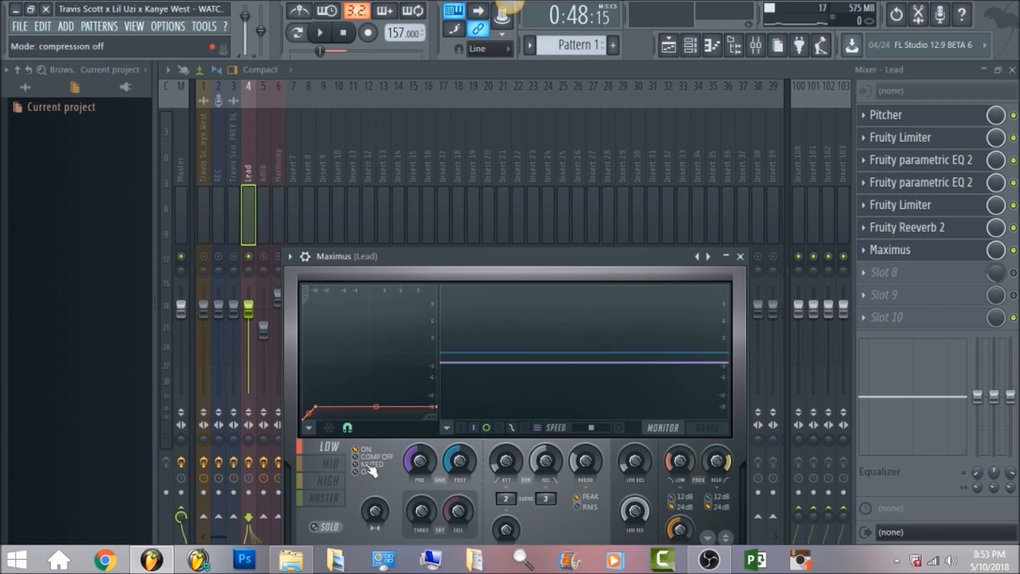
click(422, 456)
drag(421, 456, 422, 454)
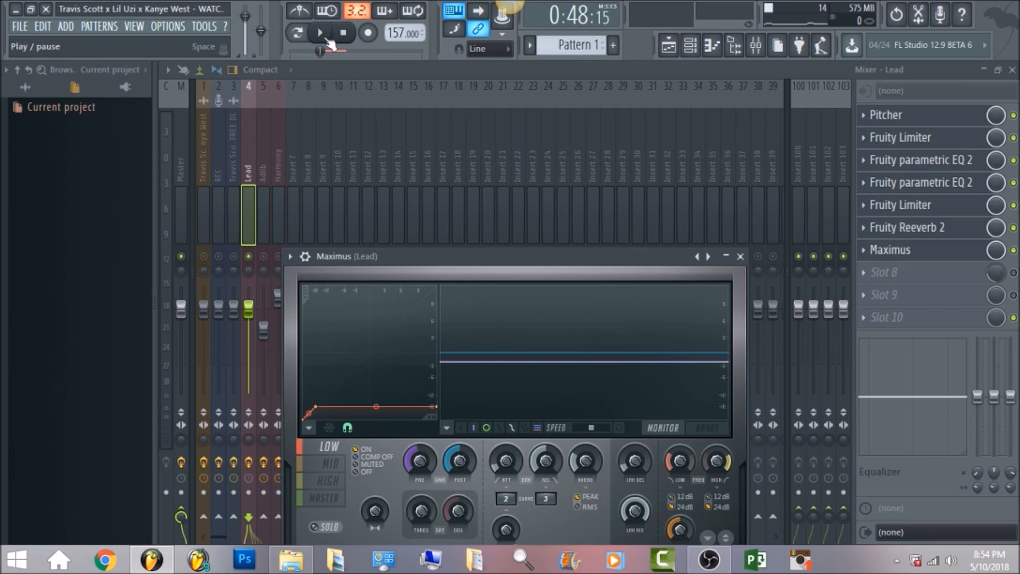
click(325, 39)
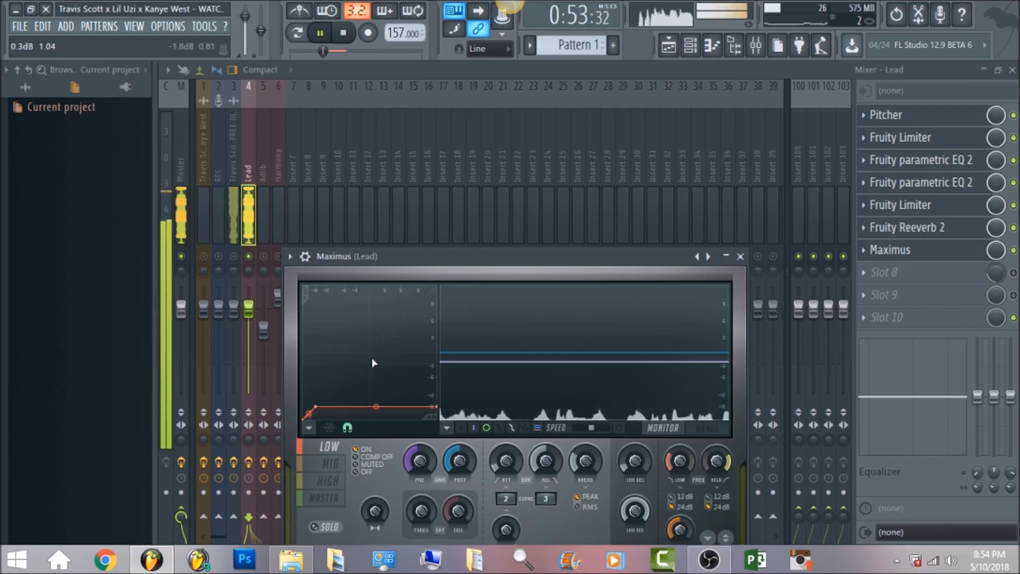
click(344, 33)
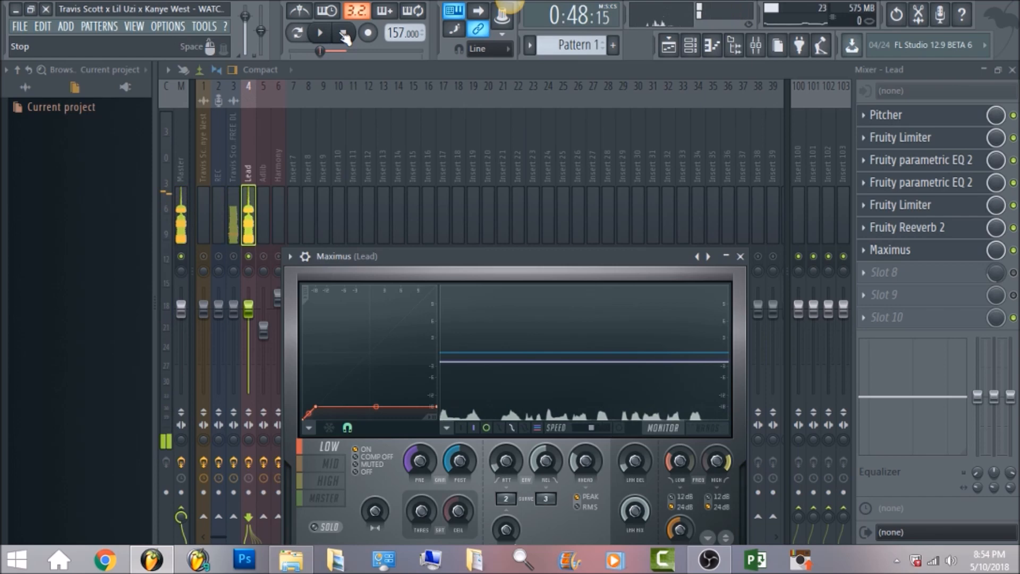
- Unmute the Adlib track, review the room size and diffusion in its Fruity Reeverb 2, then close the reverb
click(265, 161)
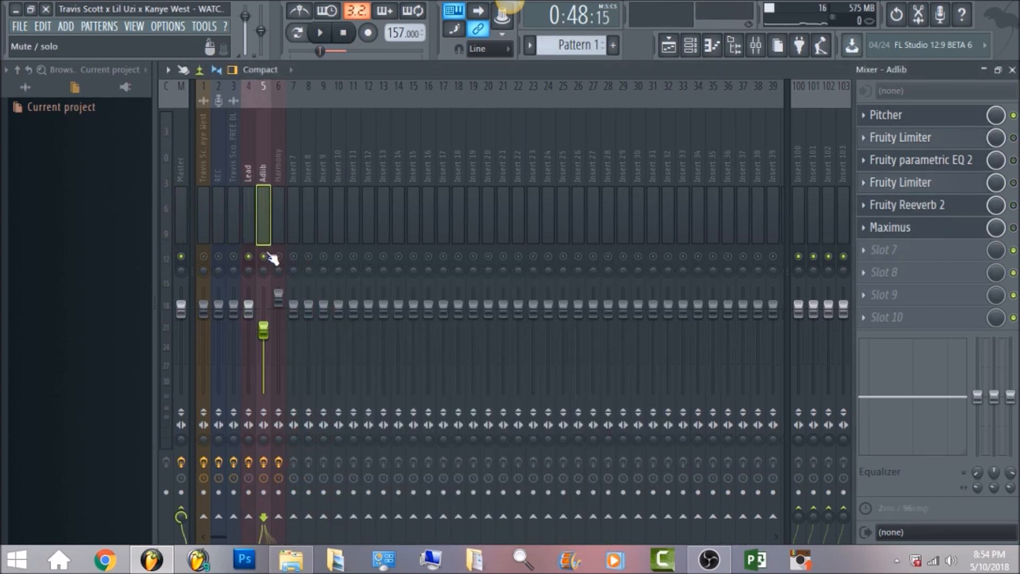
click(942, 210)
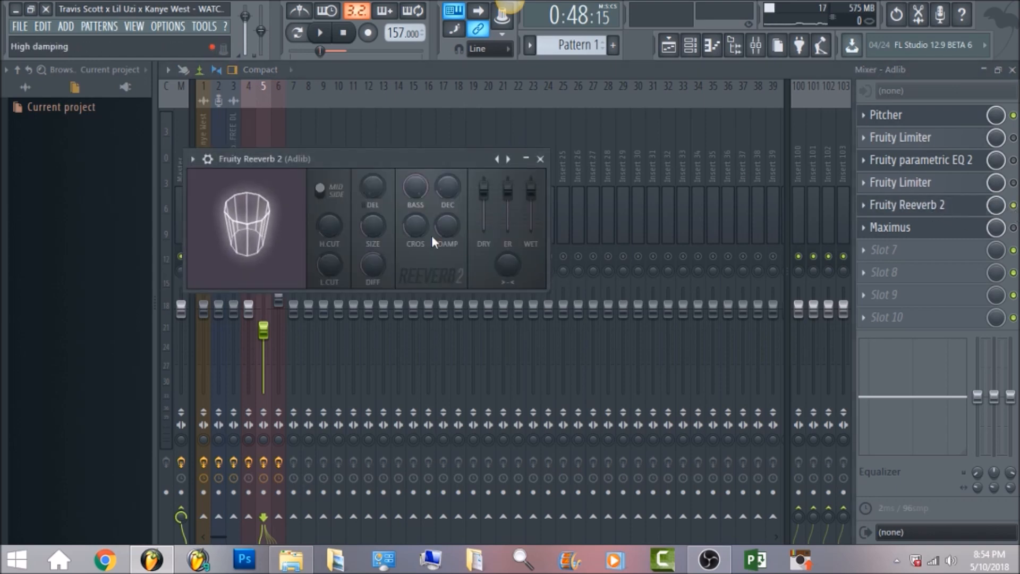
click(371, 227)
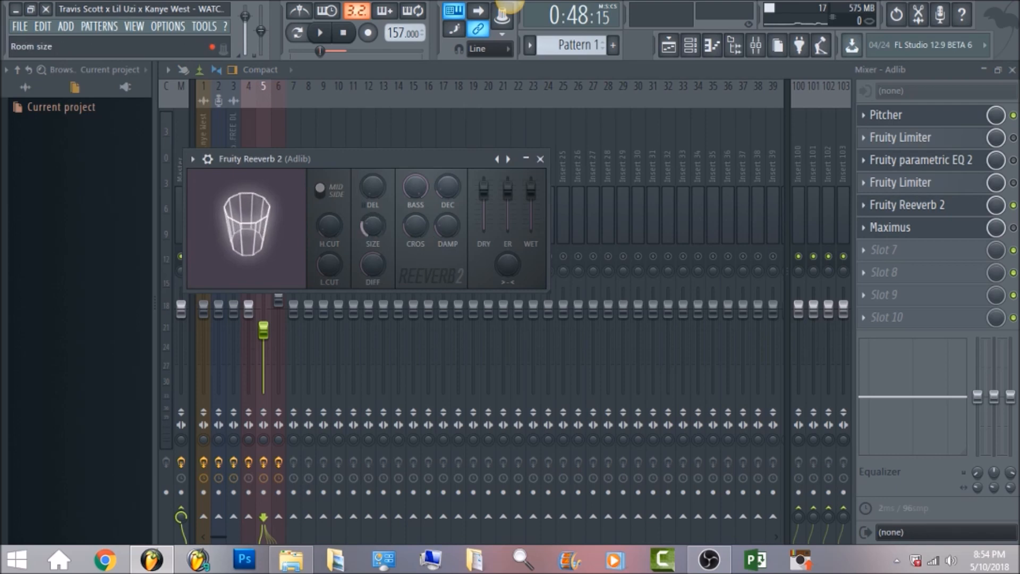
click(373, 265)
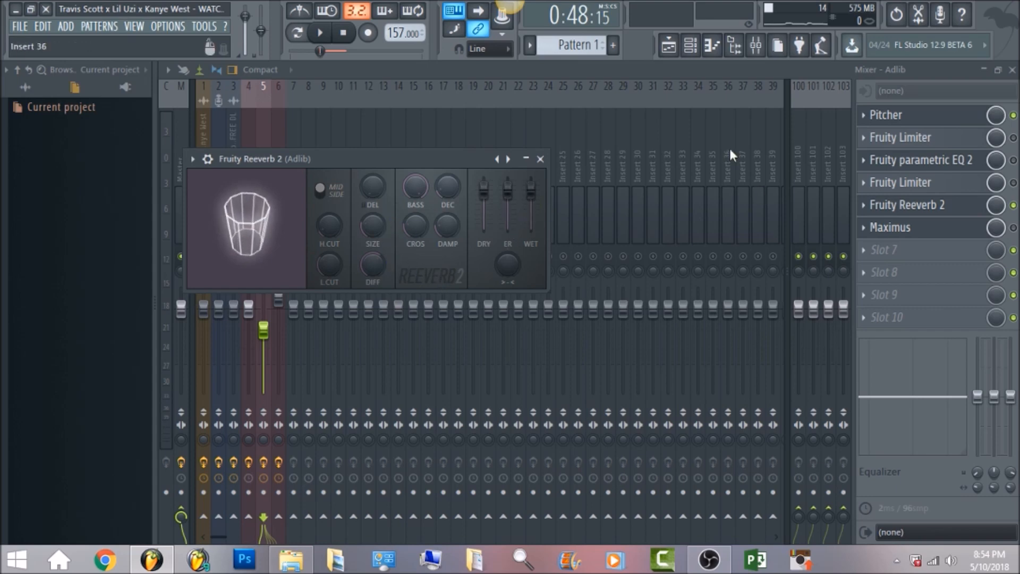
click(688, 71)
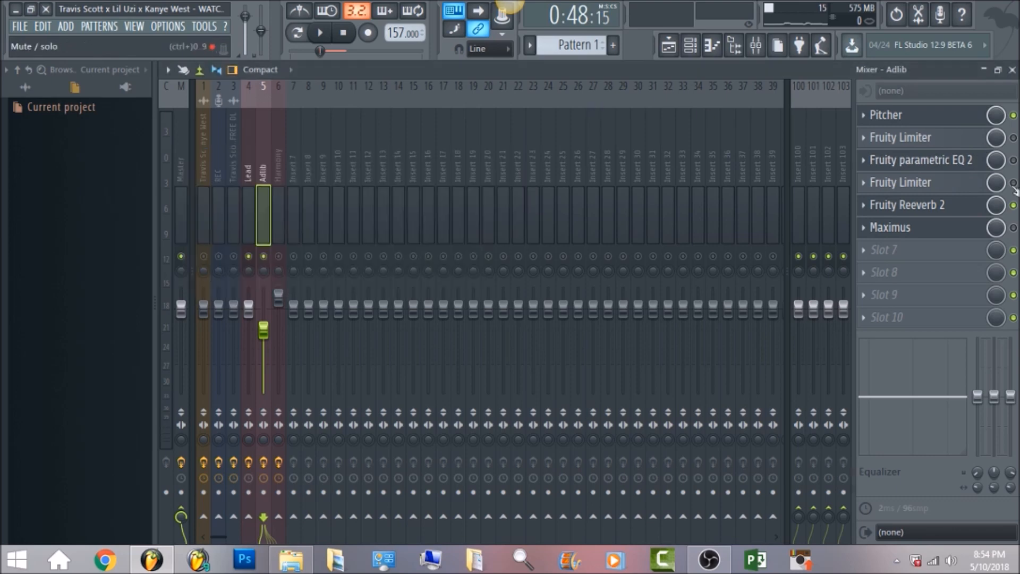
click(251, 165)
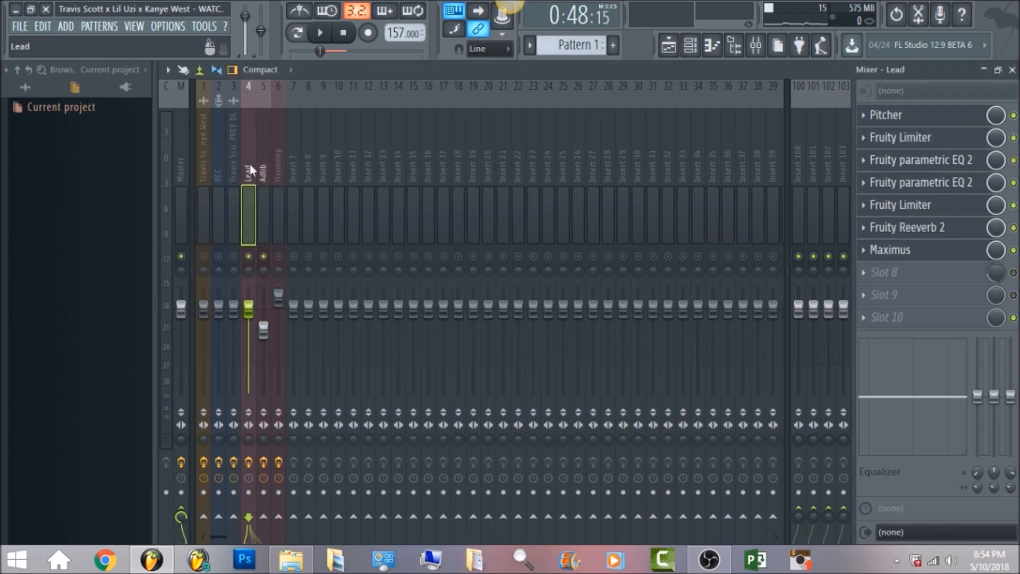
right_click(251, 165)
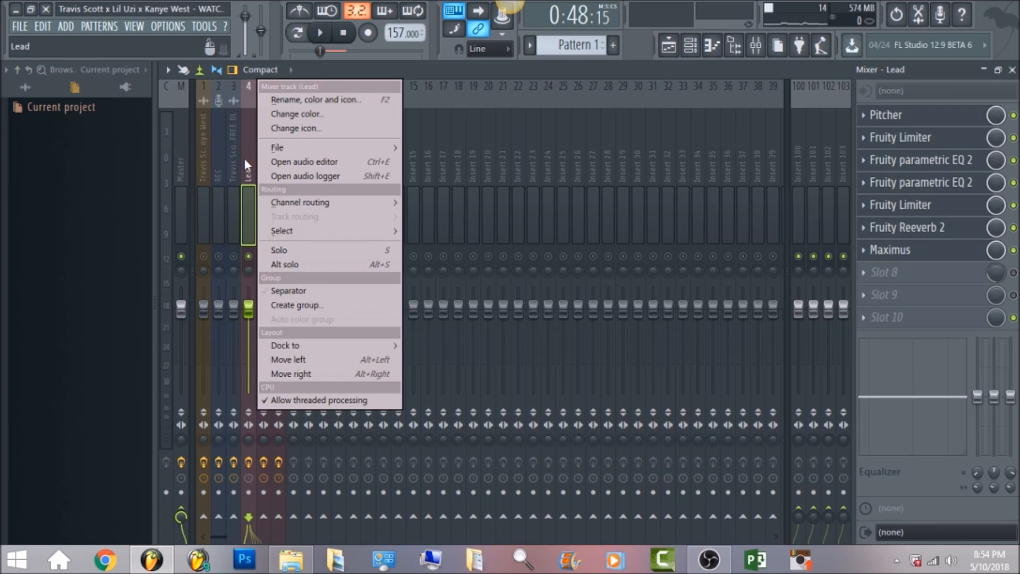
click(477, 84)
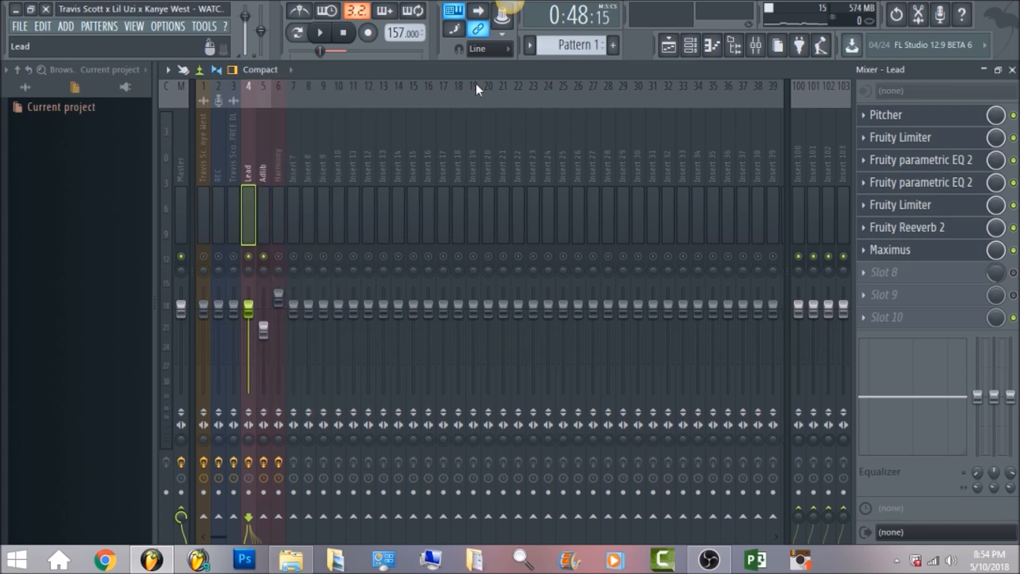
- Solo the Adlib track, start playback briefly, and stop it with the playlist open
click(263, 161)
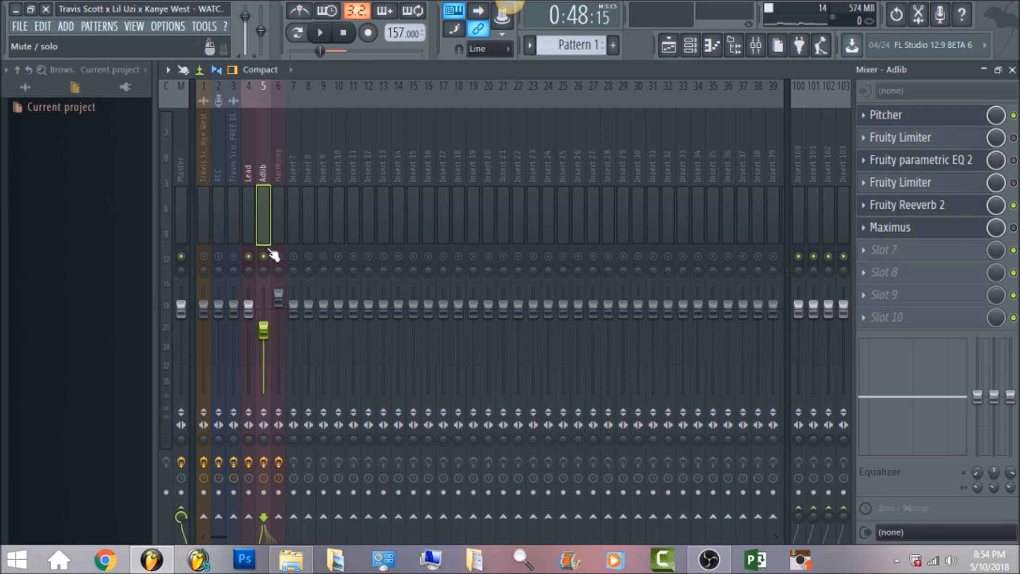
key(space)
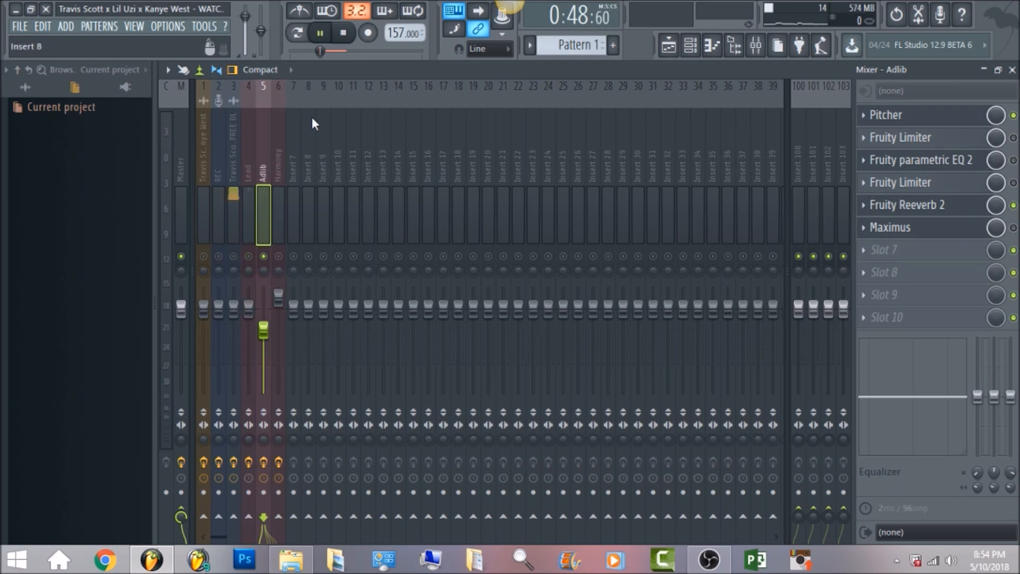
click(668, 45)
key(space)
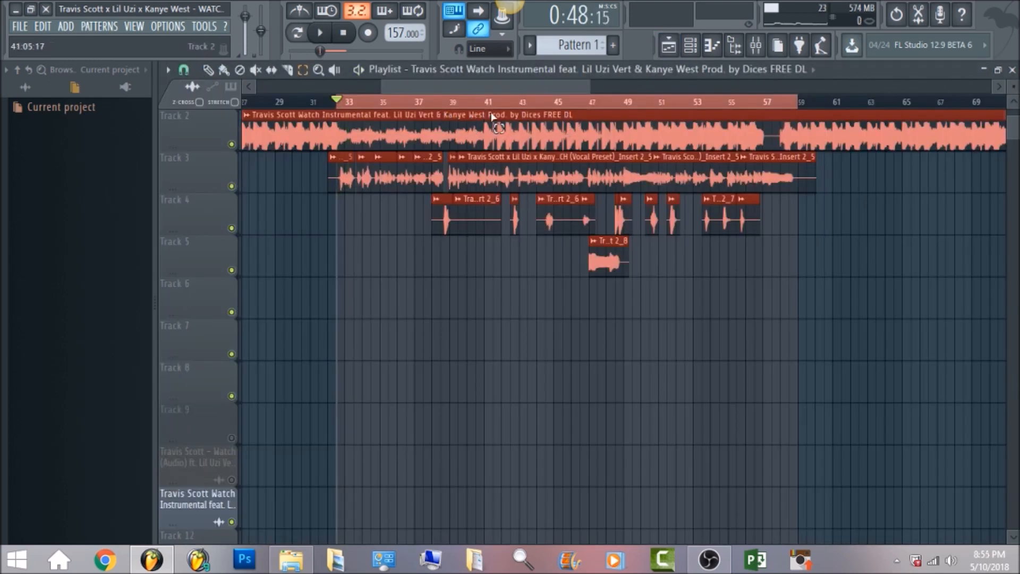
- Switch to the Paint tool, audition the soloed Adlib vocal from about bar 48, and return the song position to the selection's start
click(224, 69)
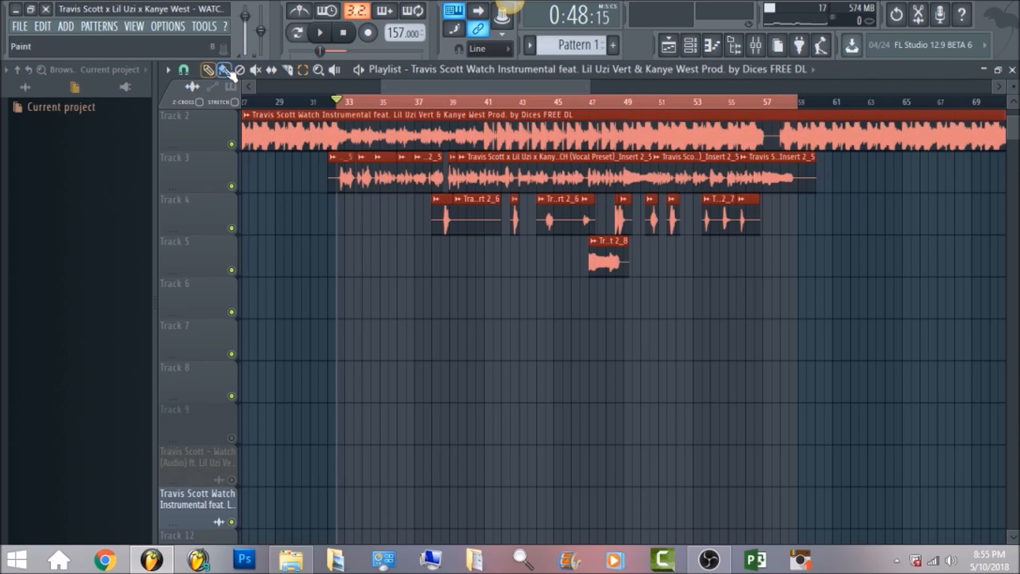
click(609, 102)
key(space)
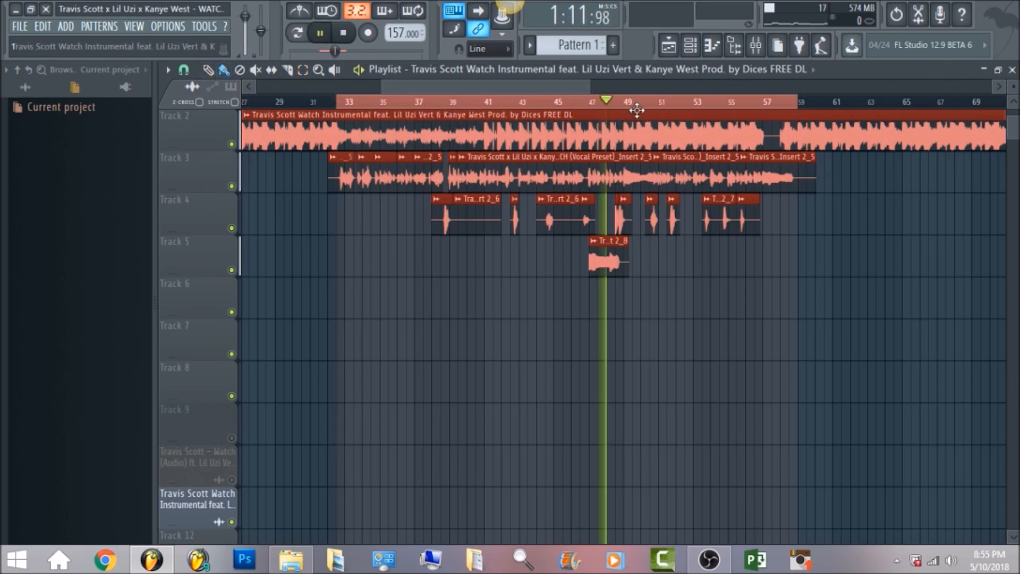
click(756, 53)
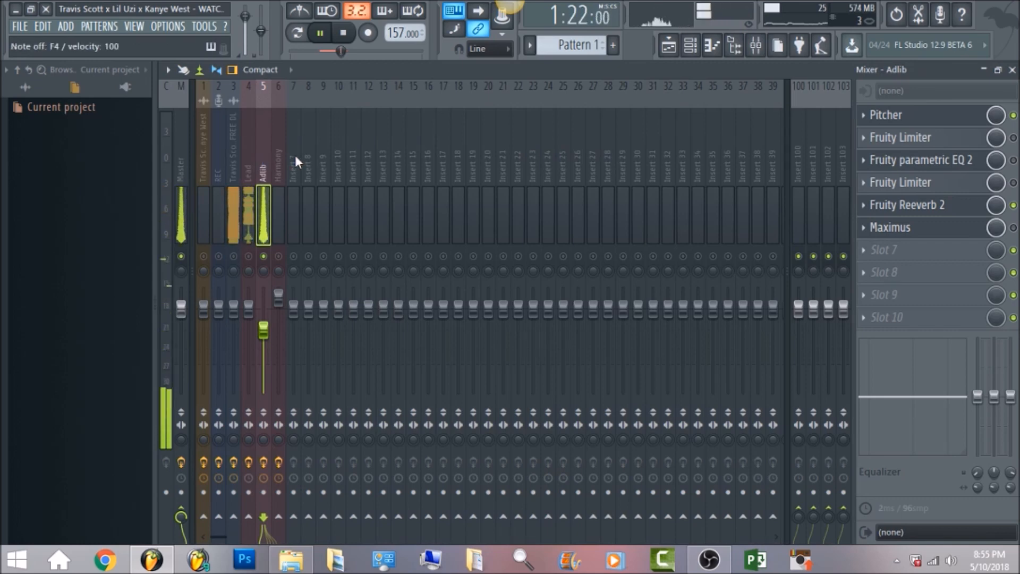
key(space)
drag(344, 50, 319, 50)
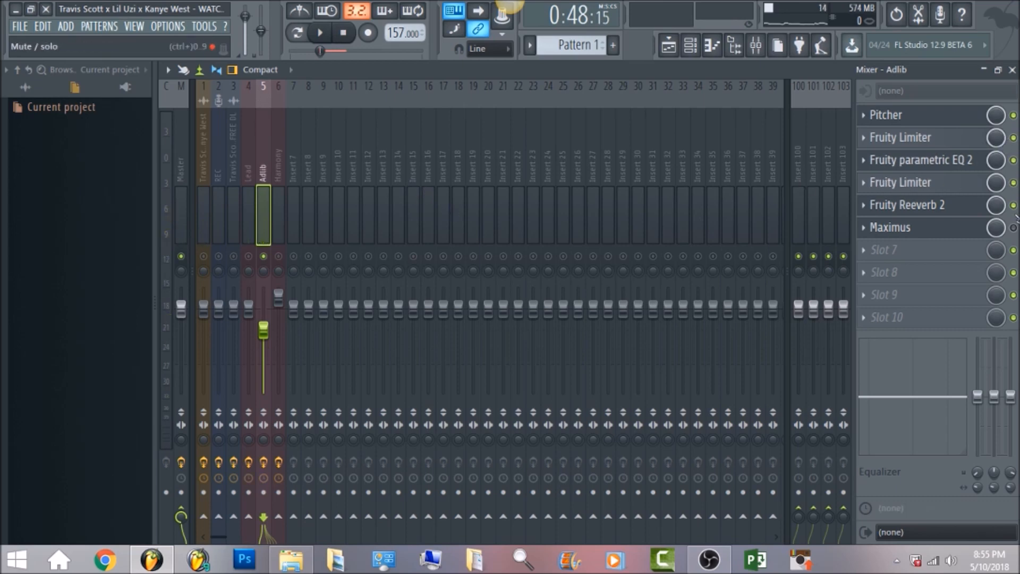
- Enable the Adlib track's bypassed effects through Maximus and audition the vocal from about bar 48, then stop
click(669, 46)
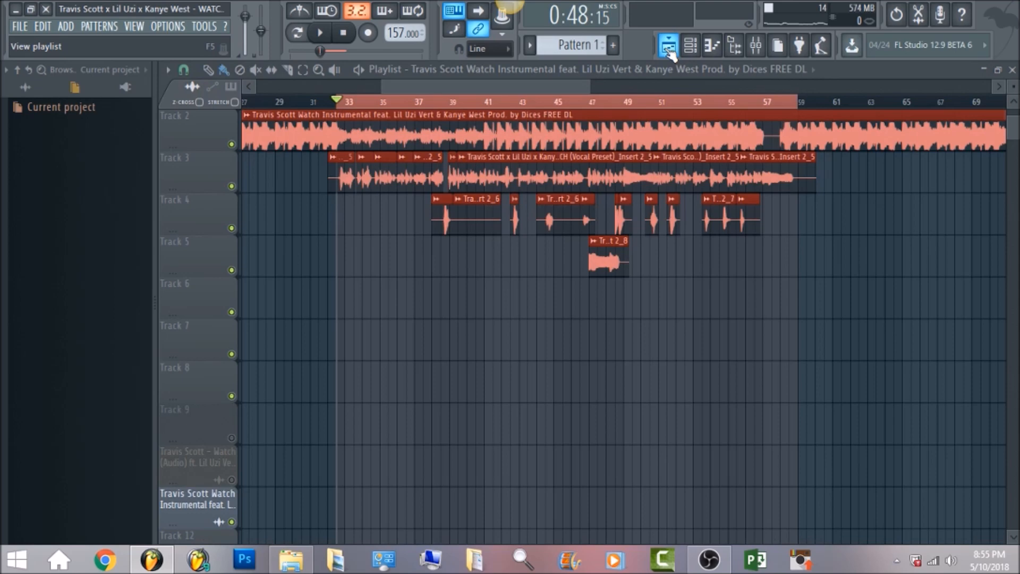
click(615, 101)
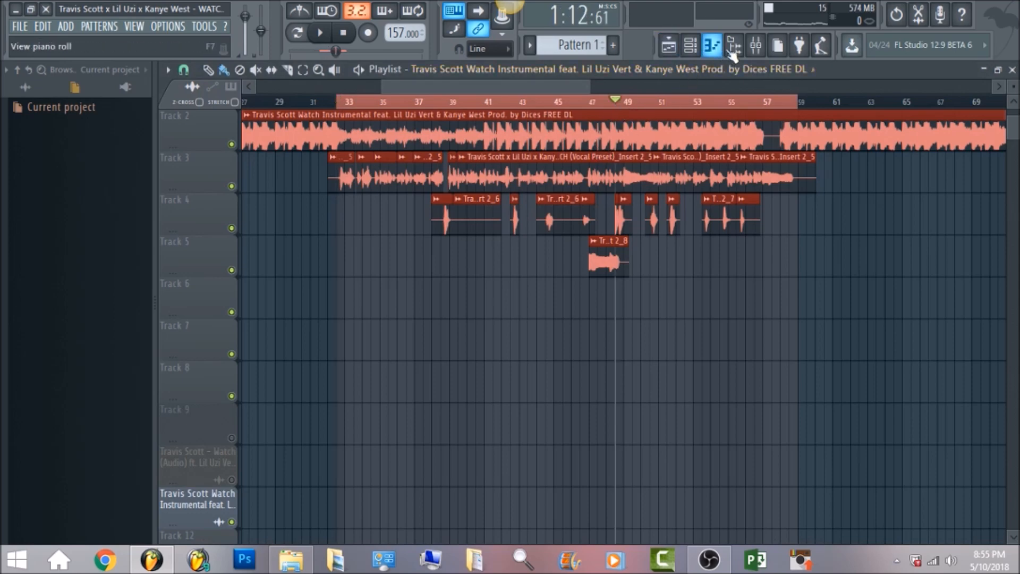
click(755, 46)
key(space)
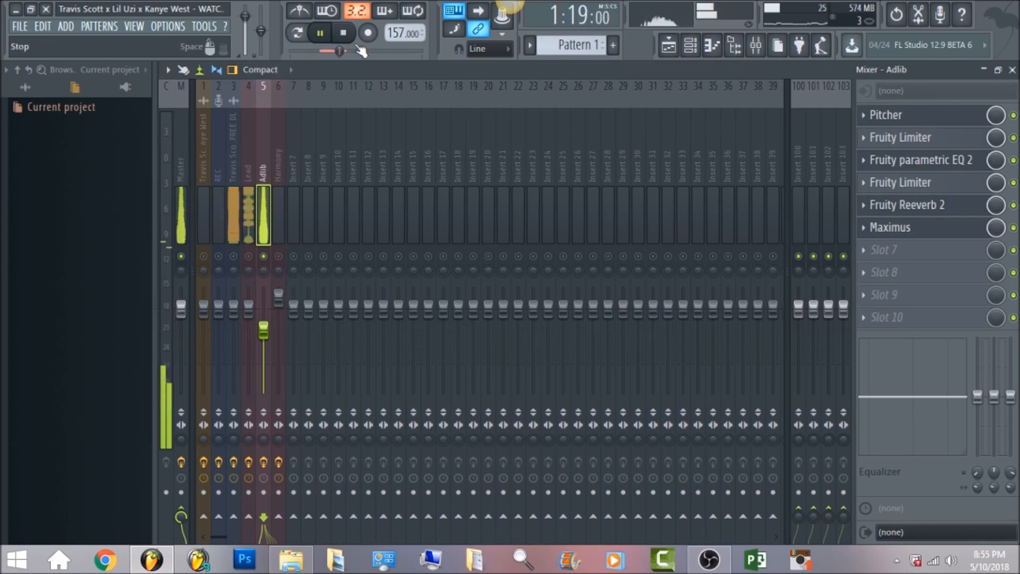
click(344, 33)
- Solo the Harmony track and move the song position to the start of the vocal clip on playlist Track 5
click(279, 156)
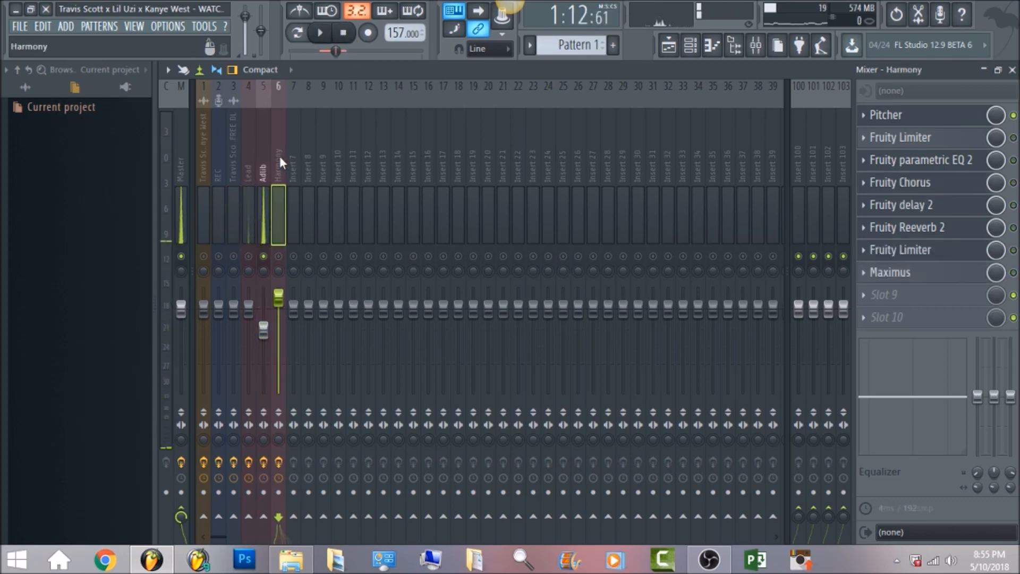
right_click(279, 257)
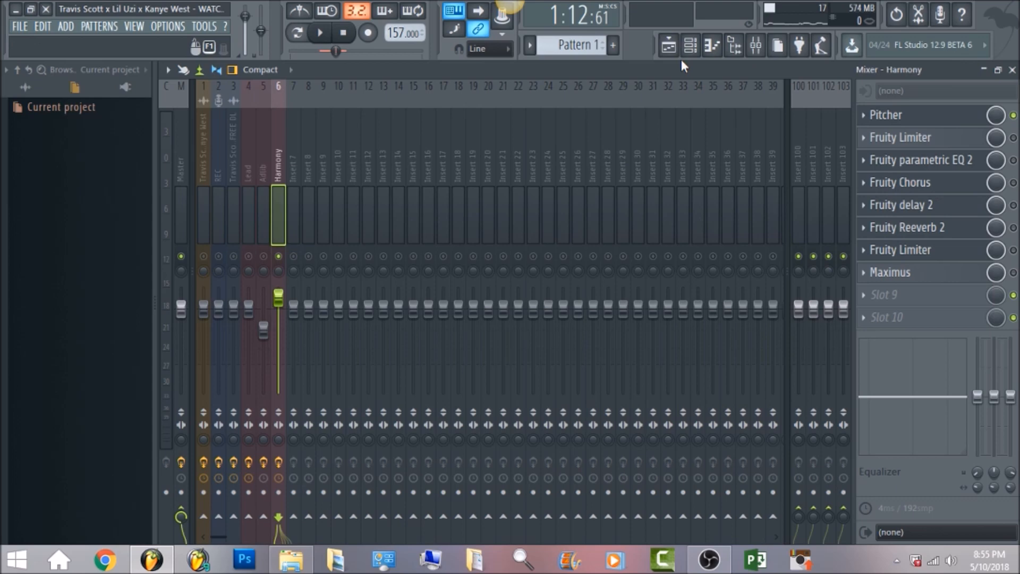
click(668, 46)
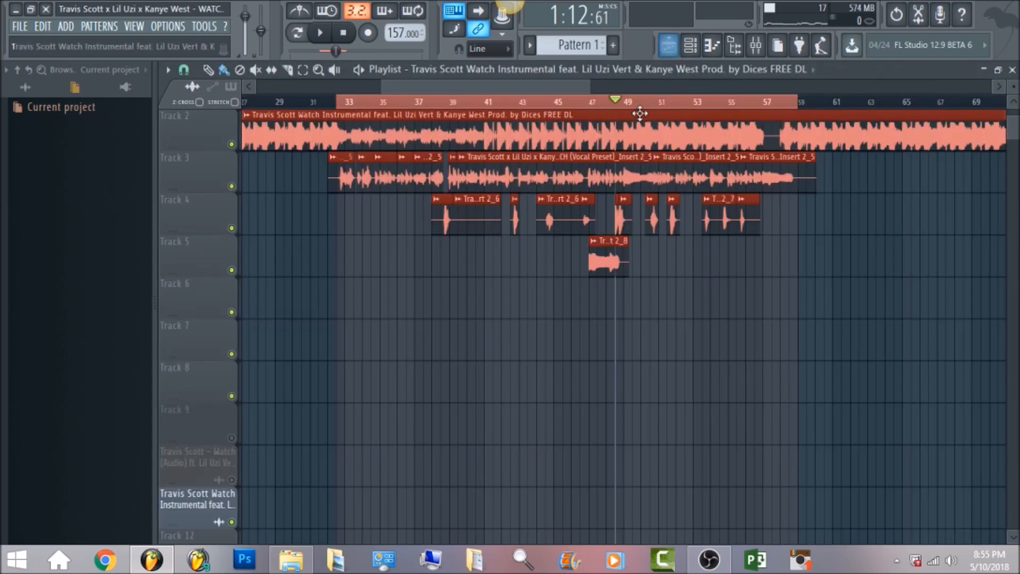
click(593, 103)
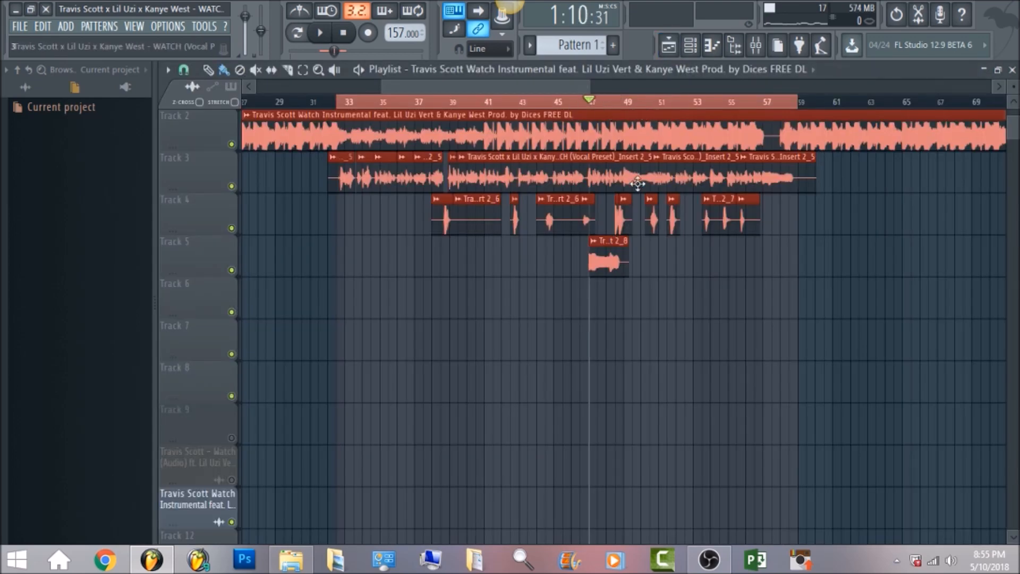
- Enable the Harmony track's bypassed effects through Maximus and audition the soloed vocal from the start of its Track 5 clip
click(756, 46)
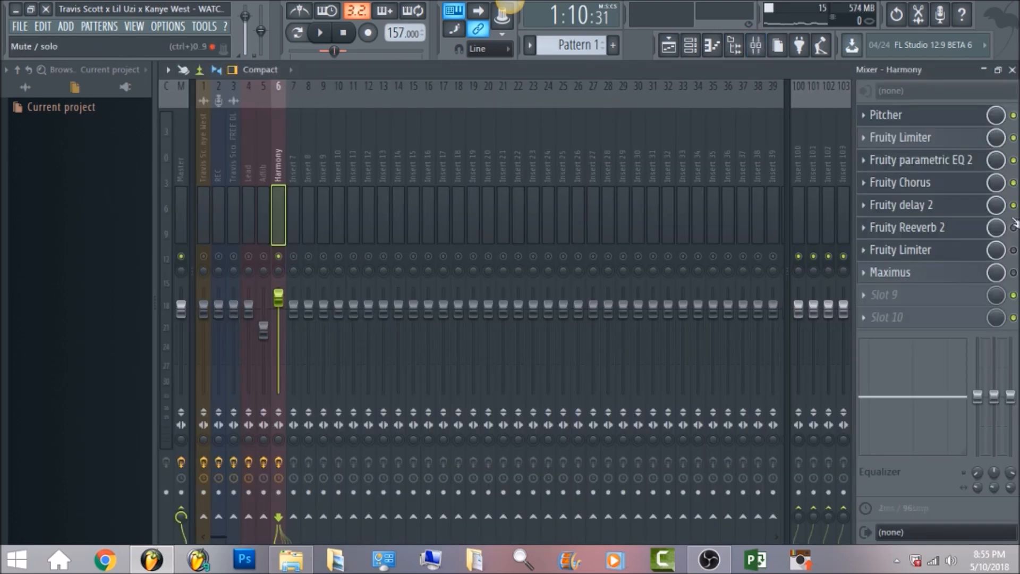
key(space)
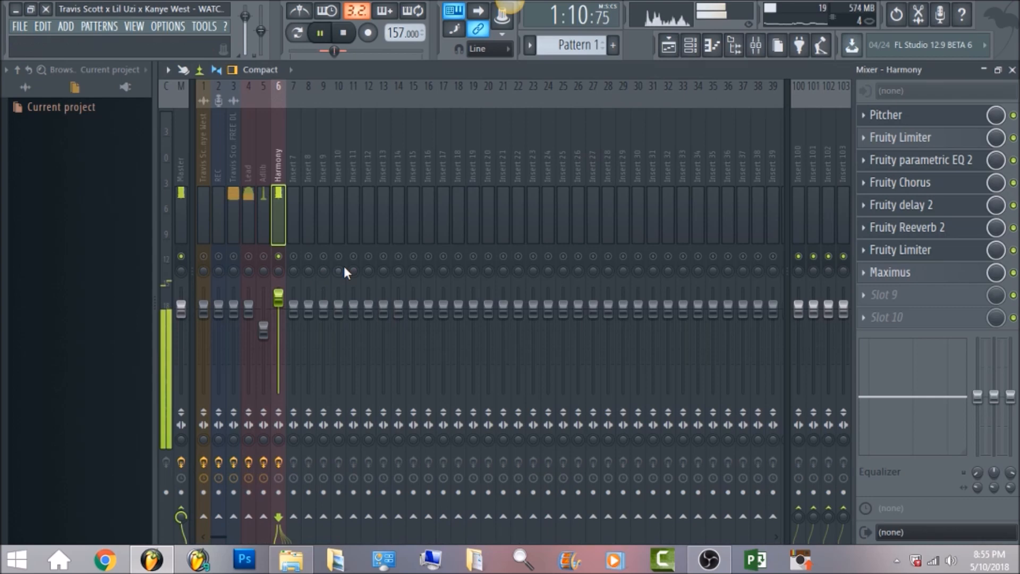
click(668, 46)
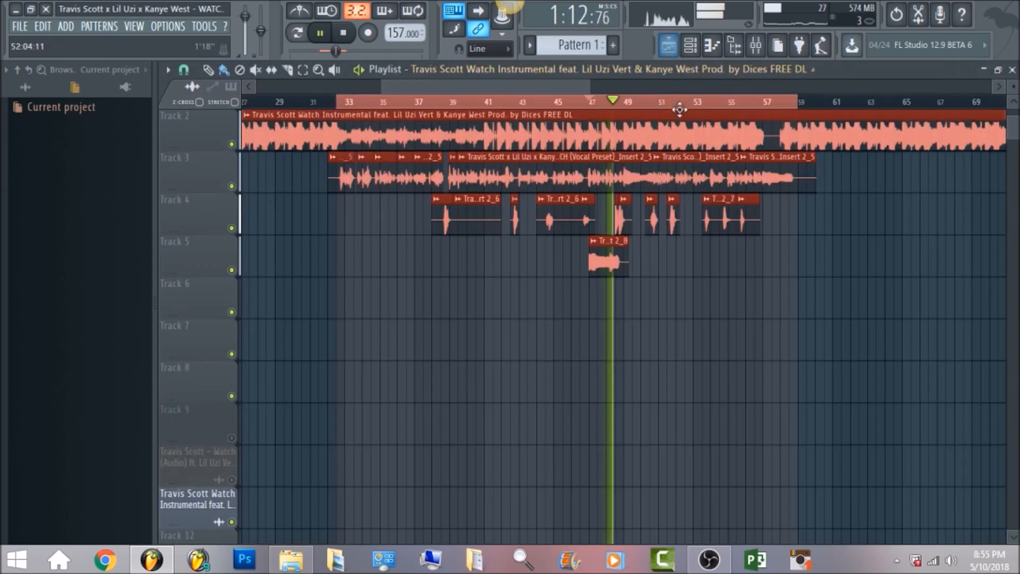
key(space)
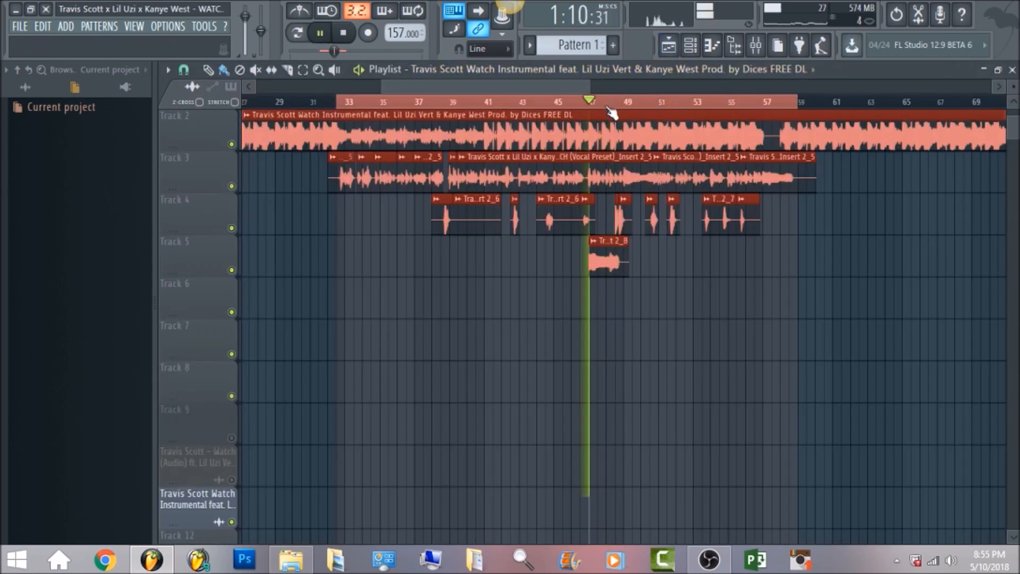
click(755, 46)
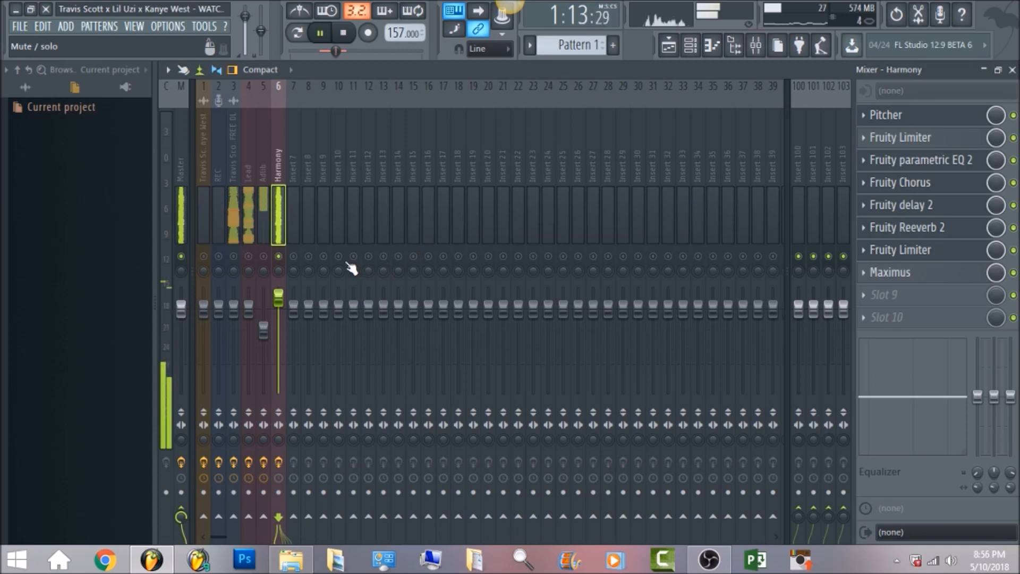
key(space)
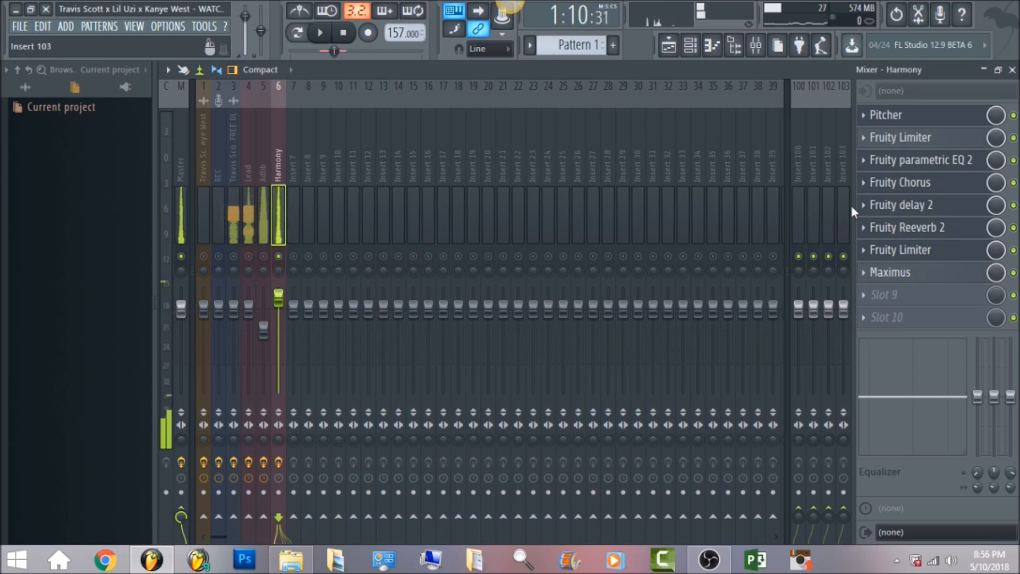
- Review the Harmony track's Fruity Chorus settings, close the plugin, and unmute the Lead and Adlib tracks
click(912, 189)
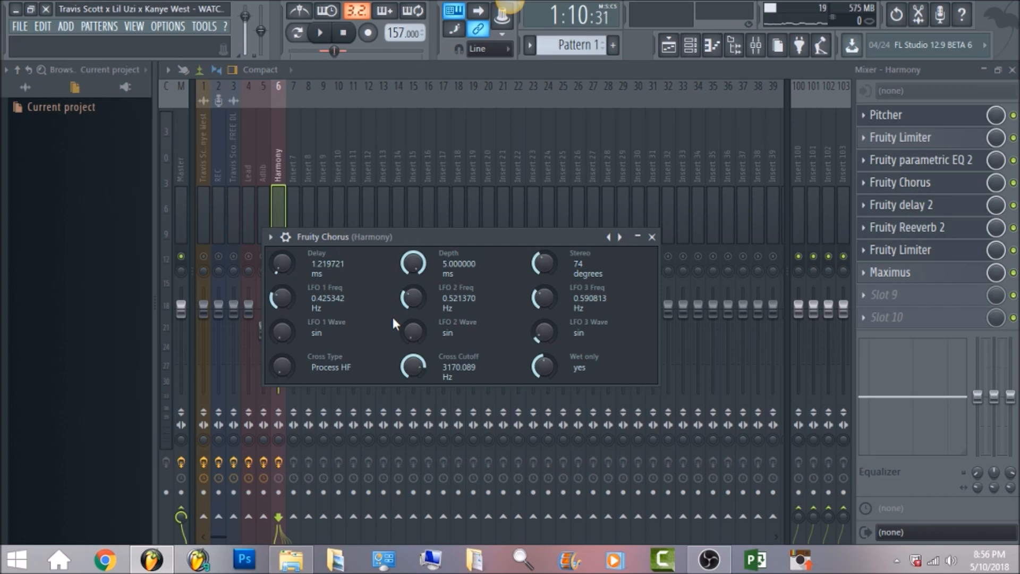
click(620, 68)
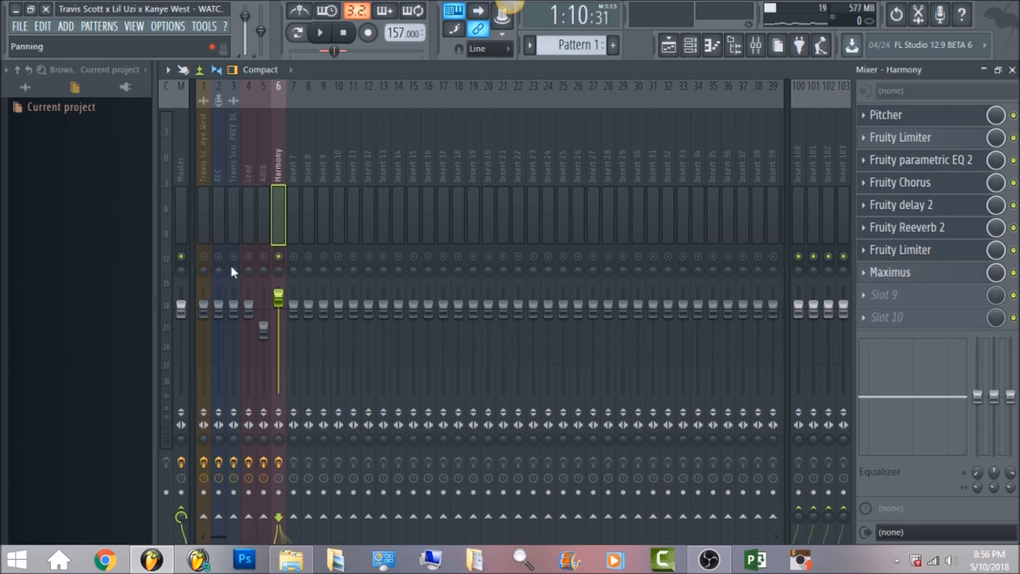
click(247, 257)
click(263, 257)
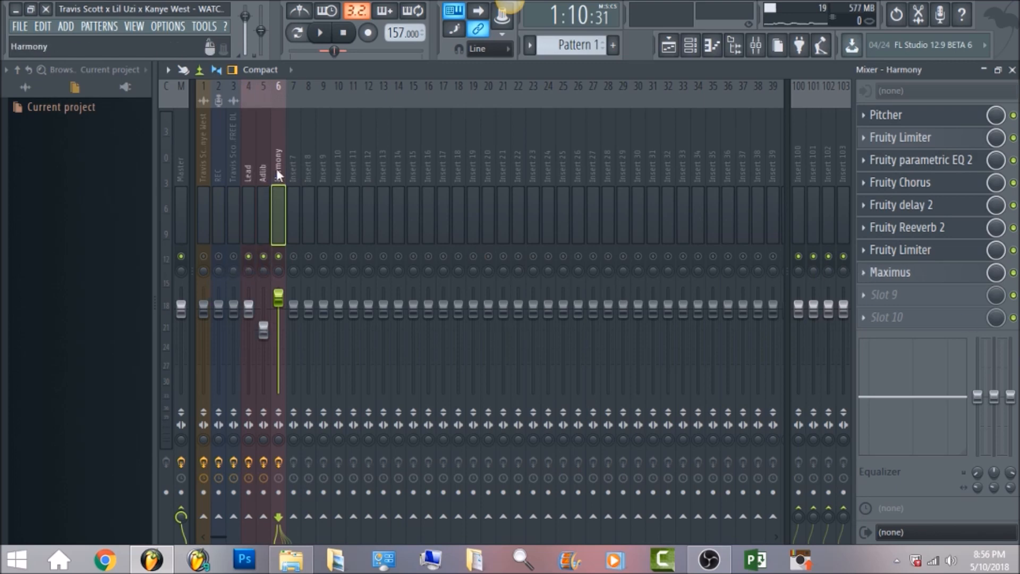
- Select the Lead, Adlib and Harmony tracks in turn to compare their effect chains
click(247, 160)
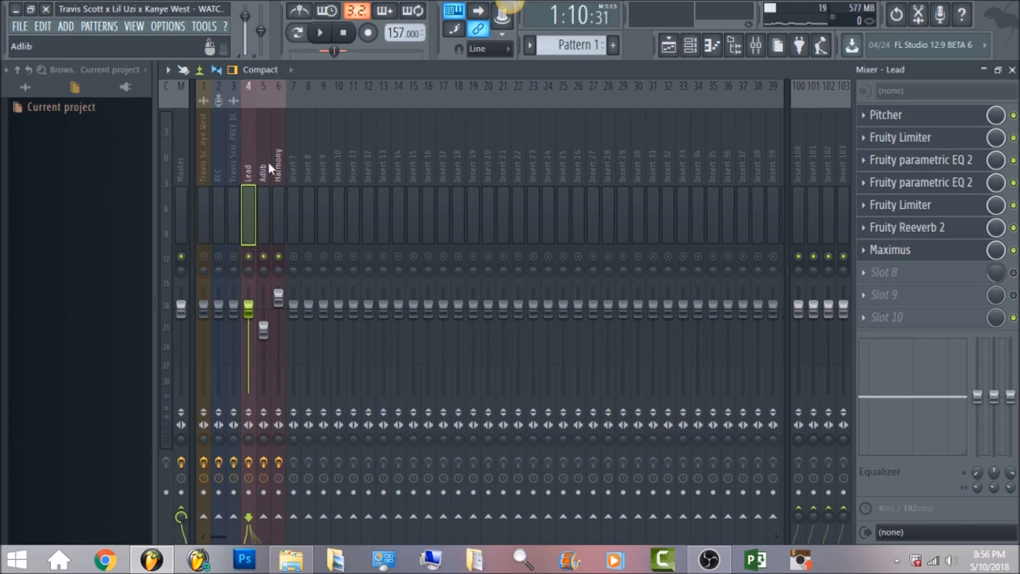
click(268, 161)
click(278, 160)
click(250, 159)
click(268, 163)
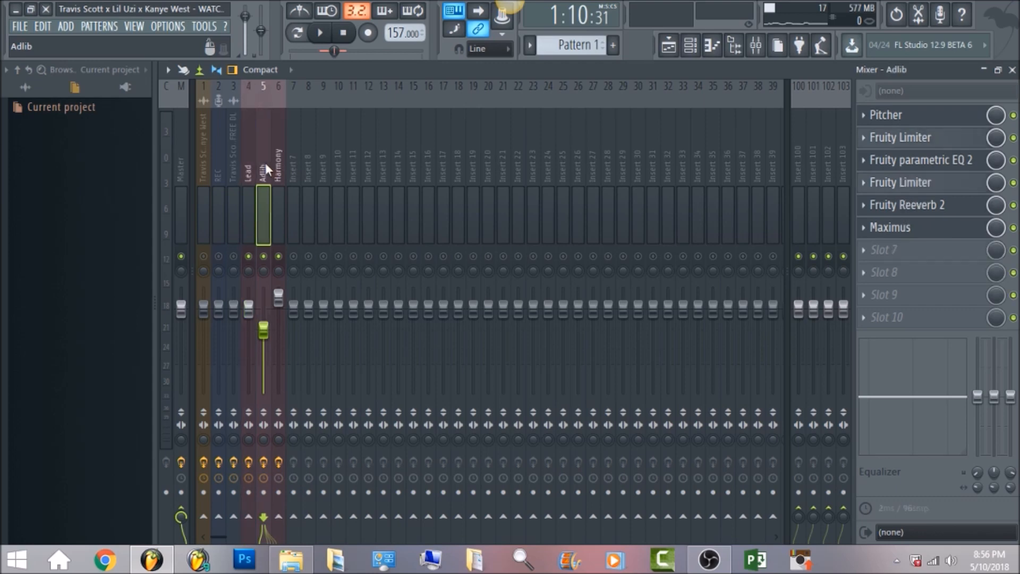
click(278, 175)
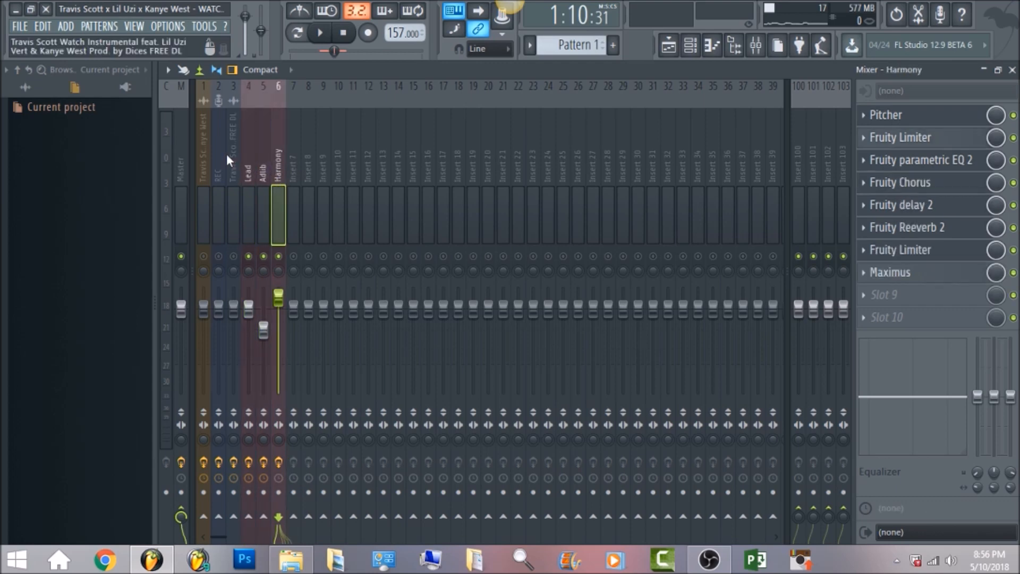
- Unmute mixer track 1 and start playback from the beginning of the Track 3 vocals, near bar 33
click(204, 256)
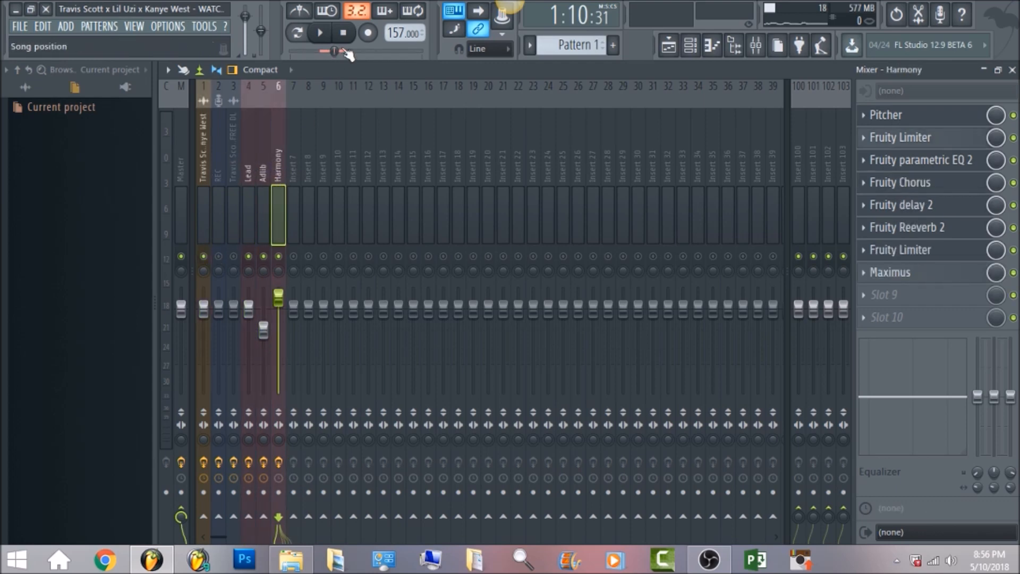
drag(334, 50, 325, 51)
click(669, 45)
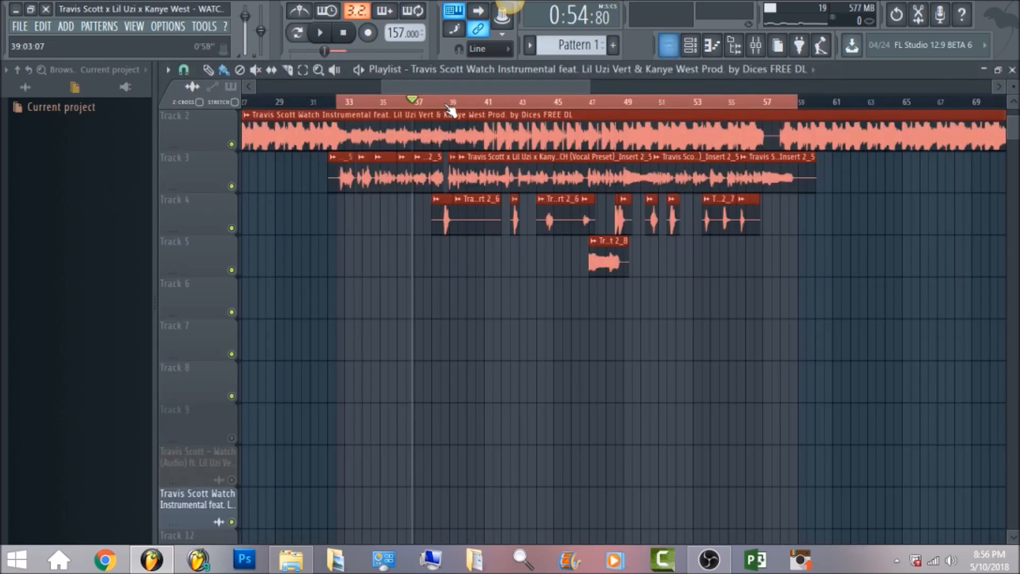
click(340, 102)
key(space)
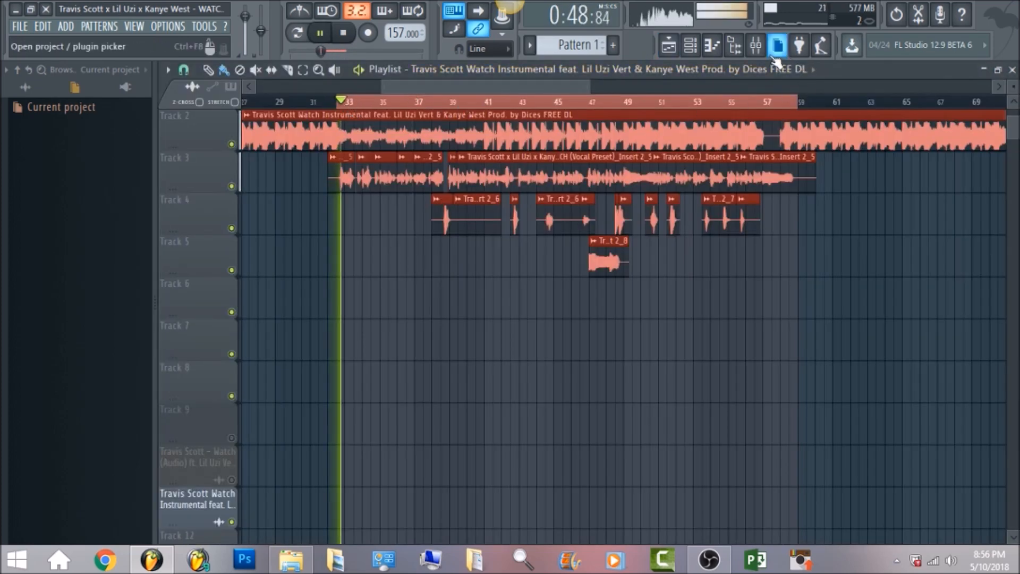
- Unmute the instrumental on mixer track 3, audition the full mix, and stop playback with the mixer showing
click(756, 45)
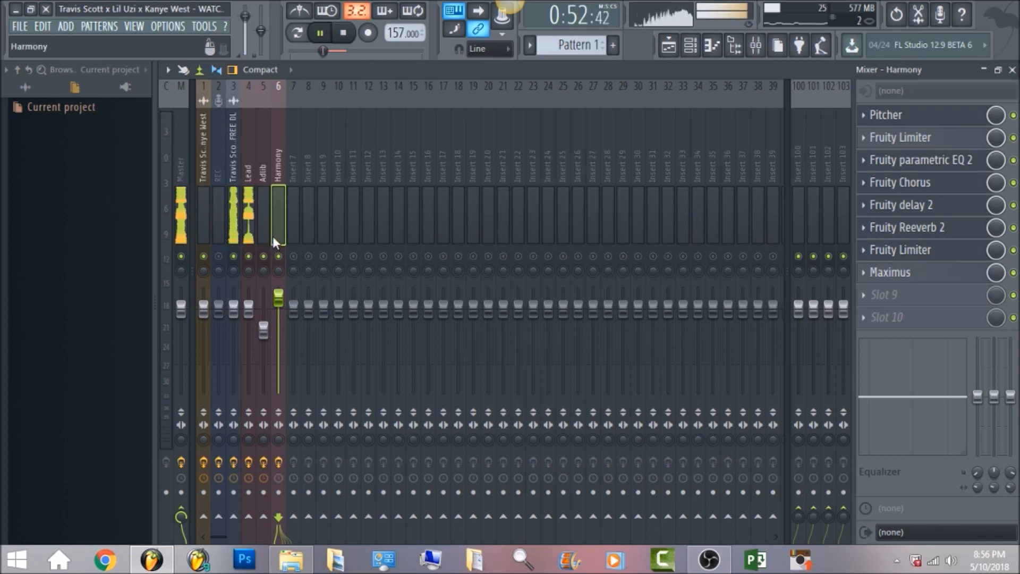
click(670, 47)
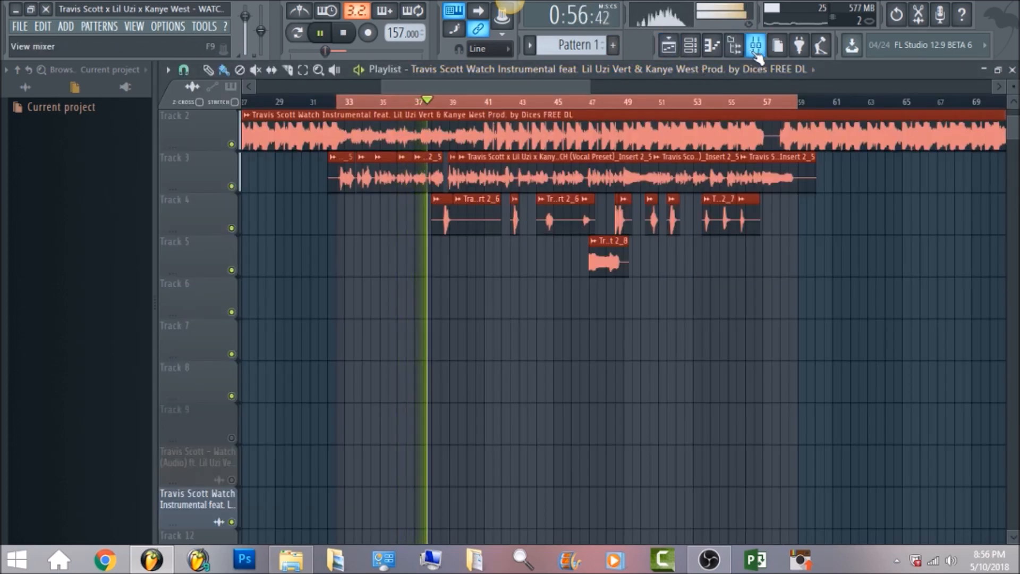
click(755, 49)
key(space)
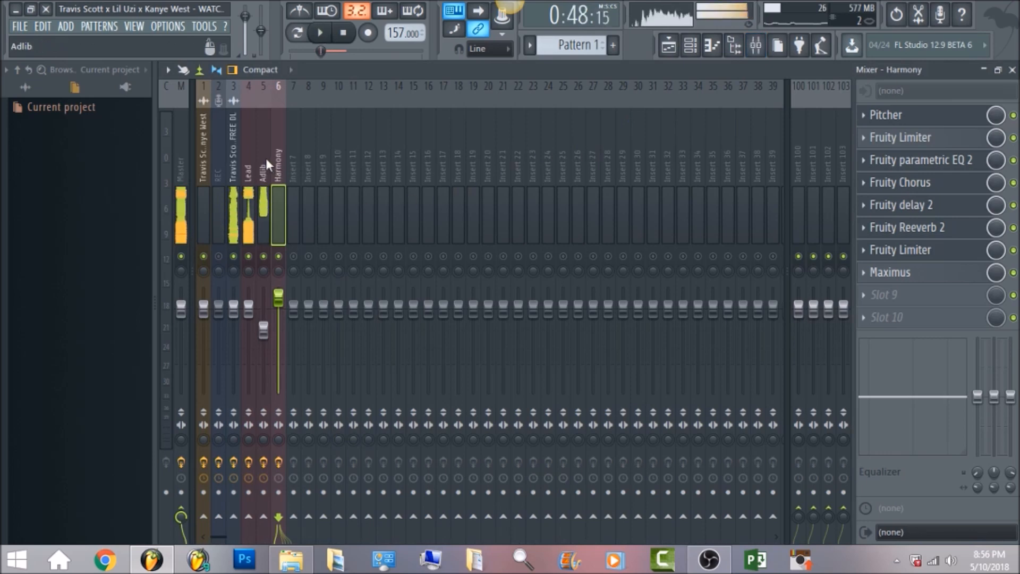
- Enable the iZotope Ozone 5 Equalizer on the Master track and open its settings
click(179, 160)
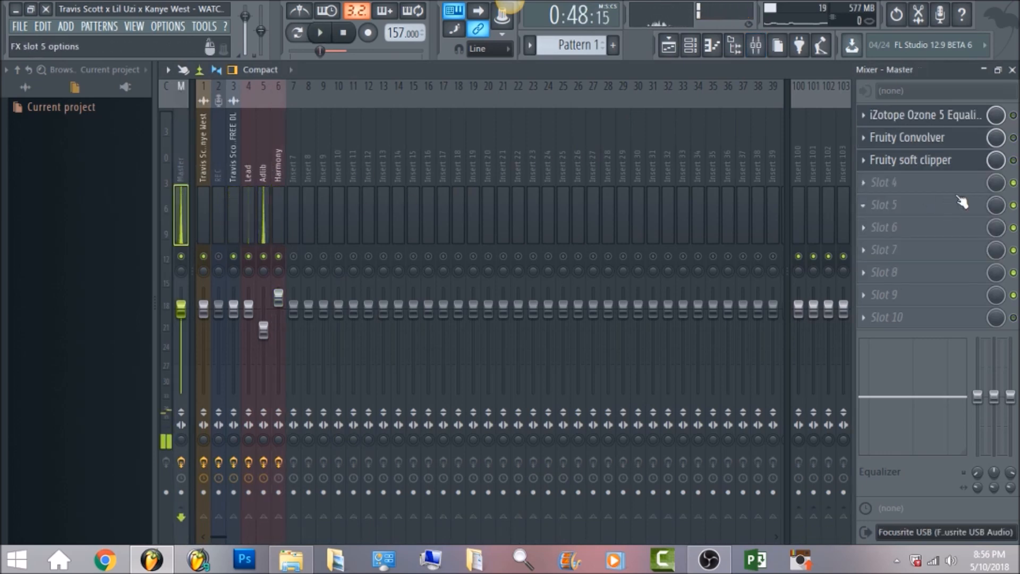
click(1014, 116)
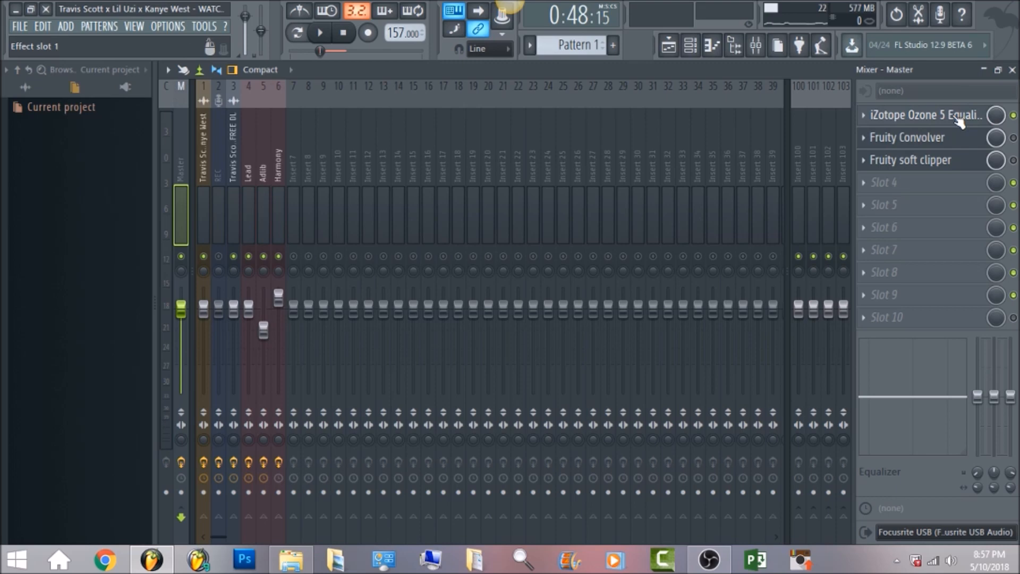
click(959, 120)
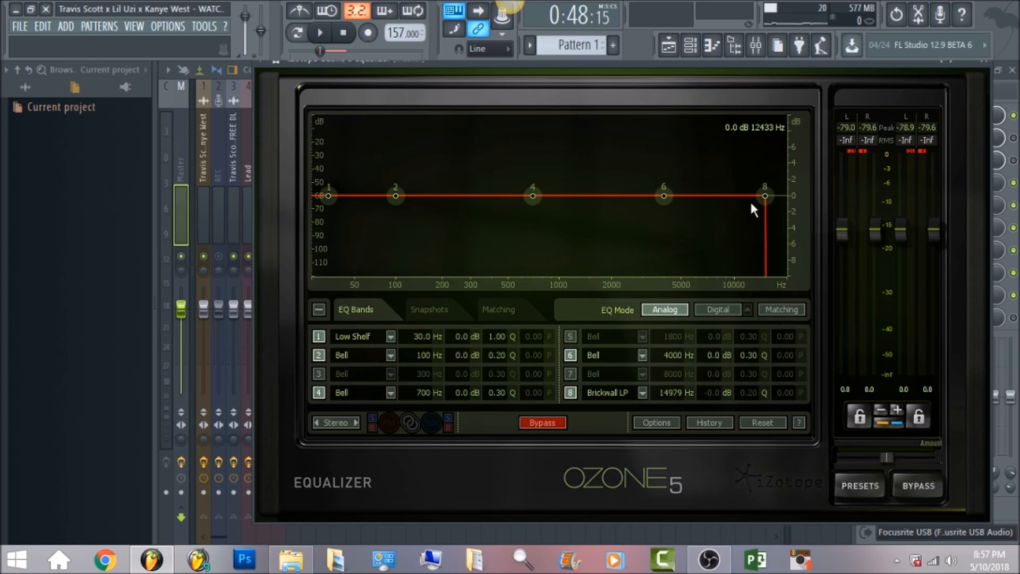
- Look through the filter types available for equalizer band 8, keep Brickwall LP, and close the plugin
click(643, 396)
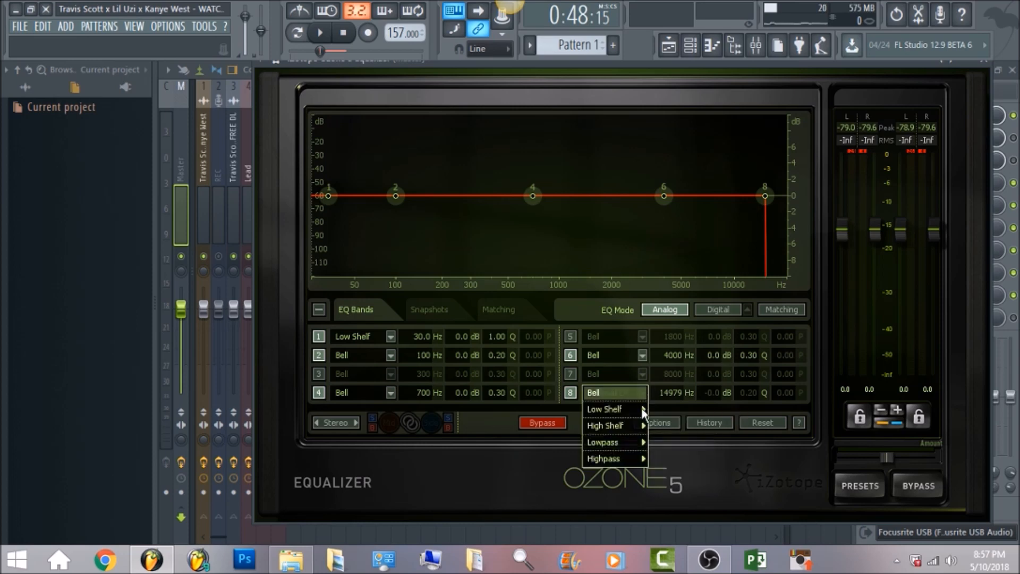
mouse_move(621, 446)
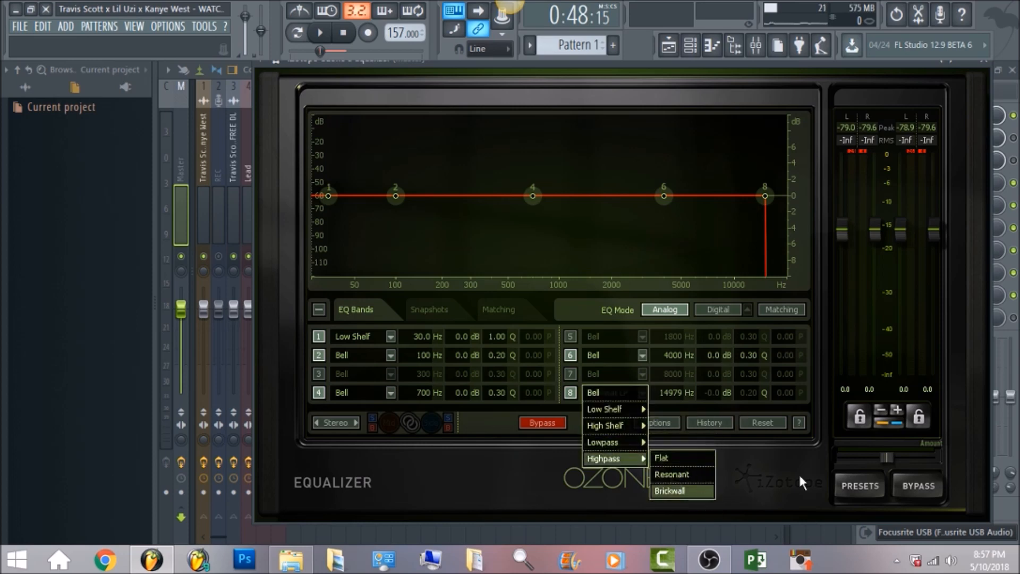
click(669, 473)
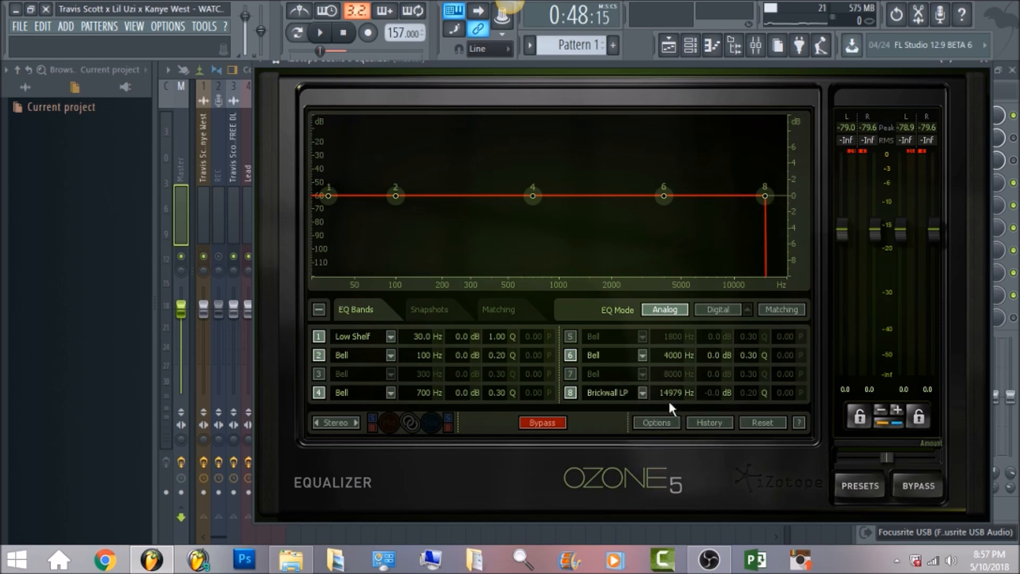
click(186, 140)
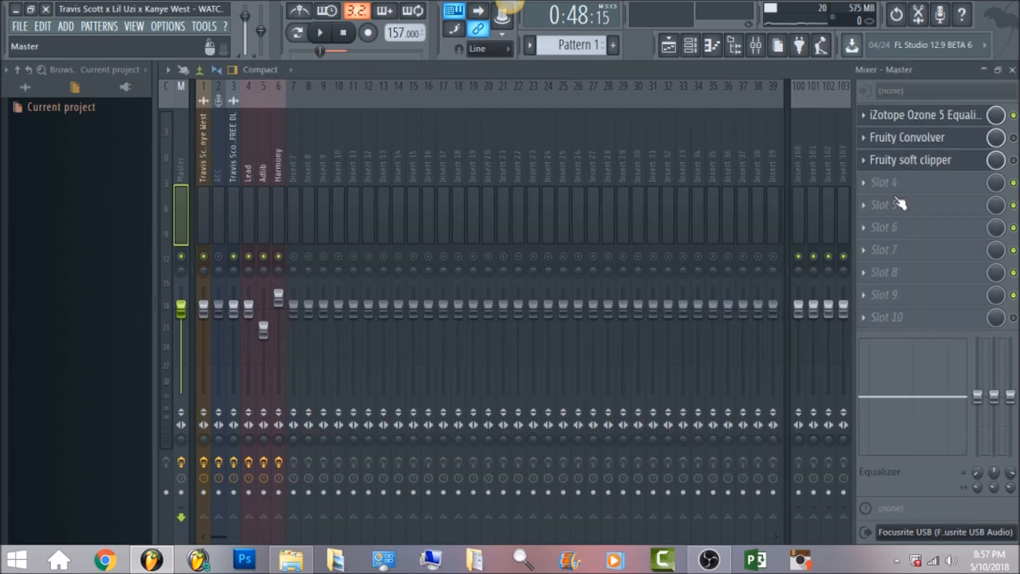
- Enable Fruity soft clipper on the Master track, review its settings, and audition the mix from the selection's start
click(972, 160)
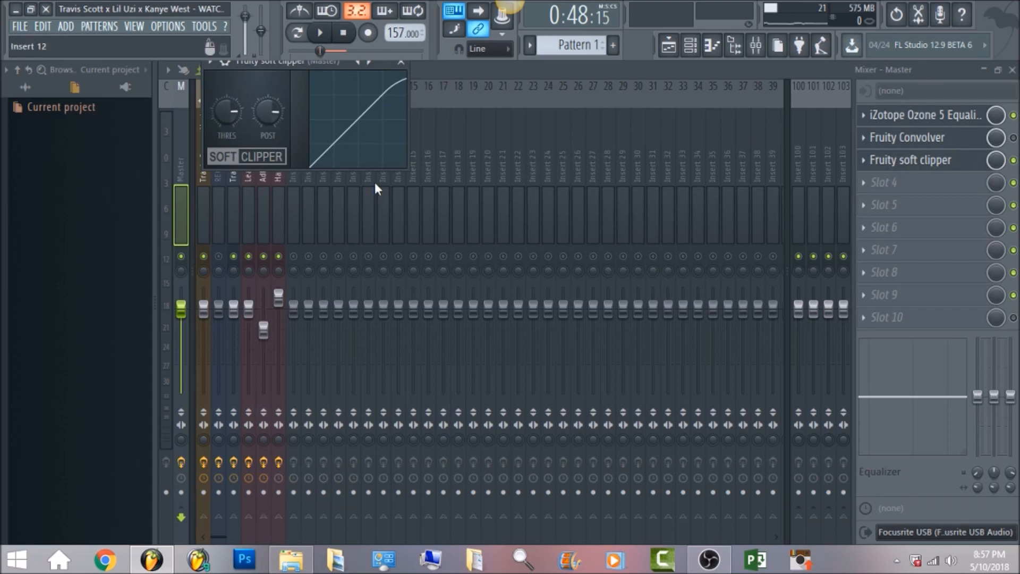
click(629, 72)
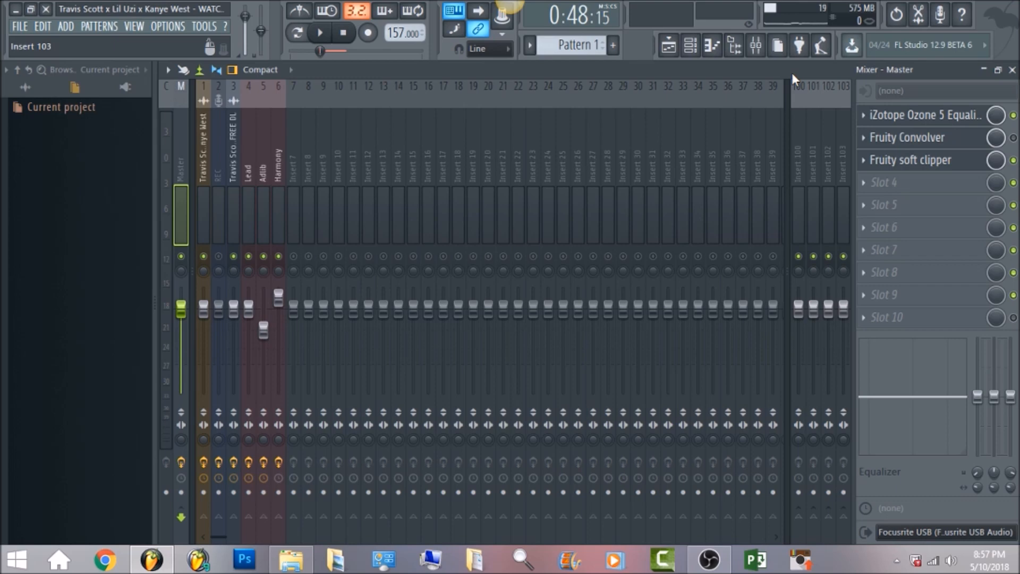
key(space)
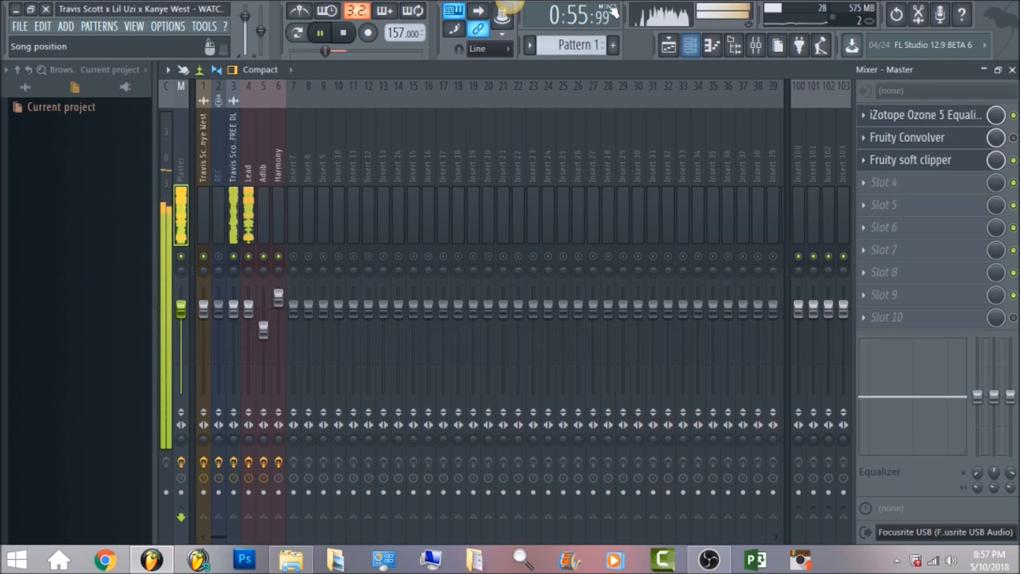
click(348, 33)
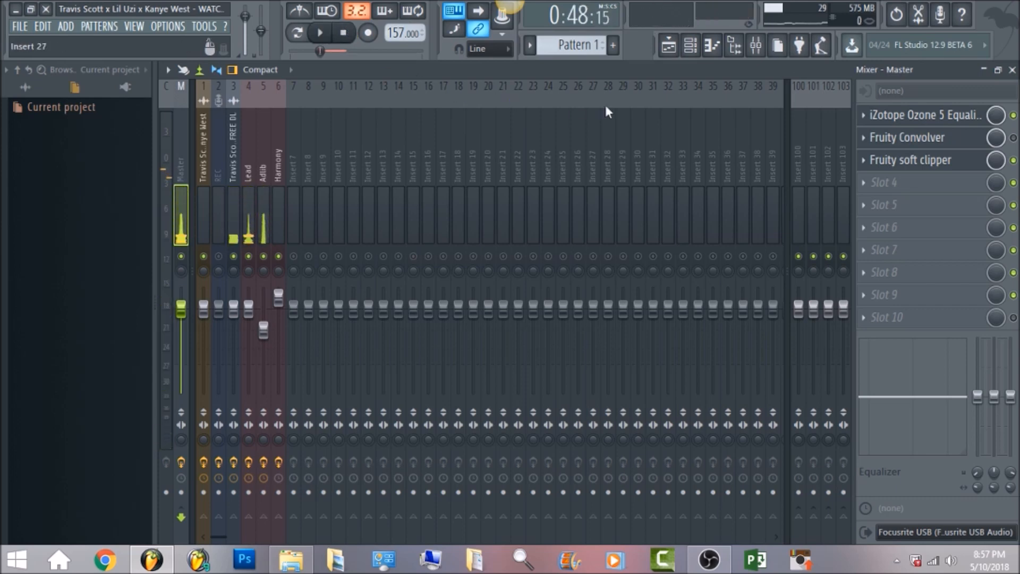
- Audition the full mix with the Master effects from just before bar 47, stop, and return to the mixer
click(669, 46)
click(589, 104)
click(583, 105)
key(space)
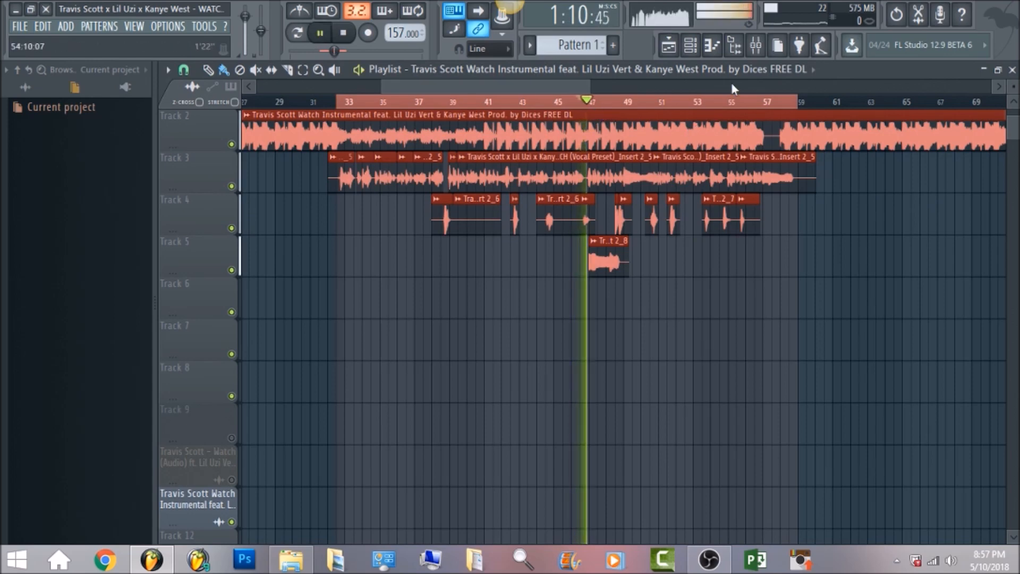
key(space)
click(755, 53)
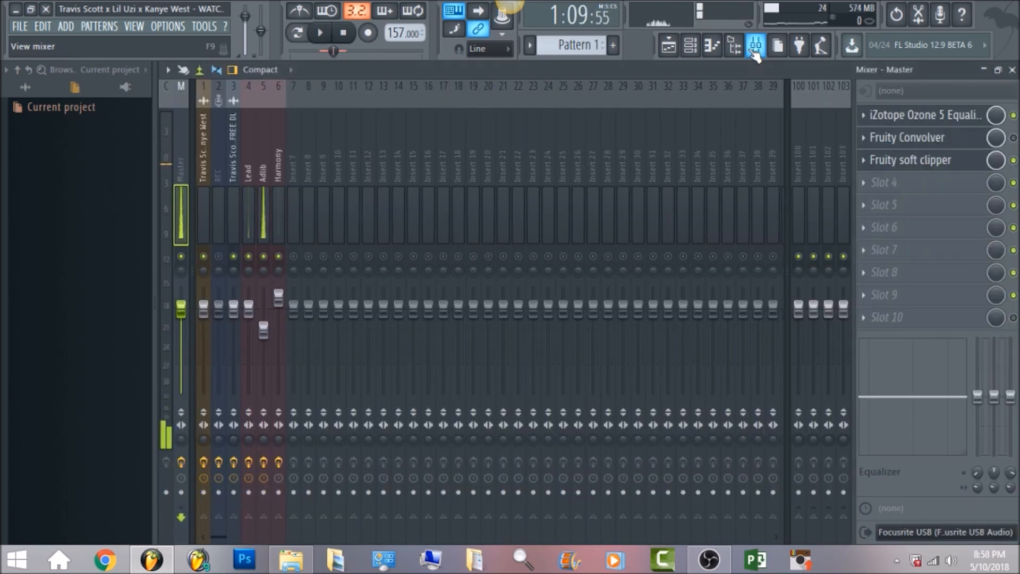
- Bypass the Ozone 5 Equalizer on the Master track, audition the mix from bar 47, and reset playback to the selection's start
click(1013, 115)
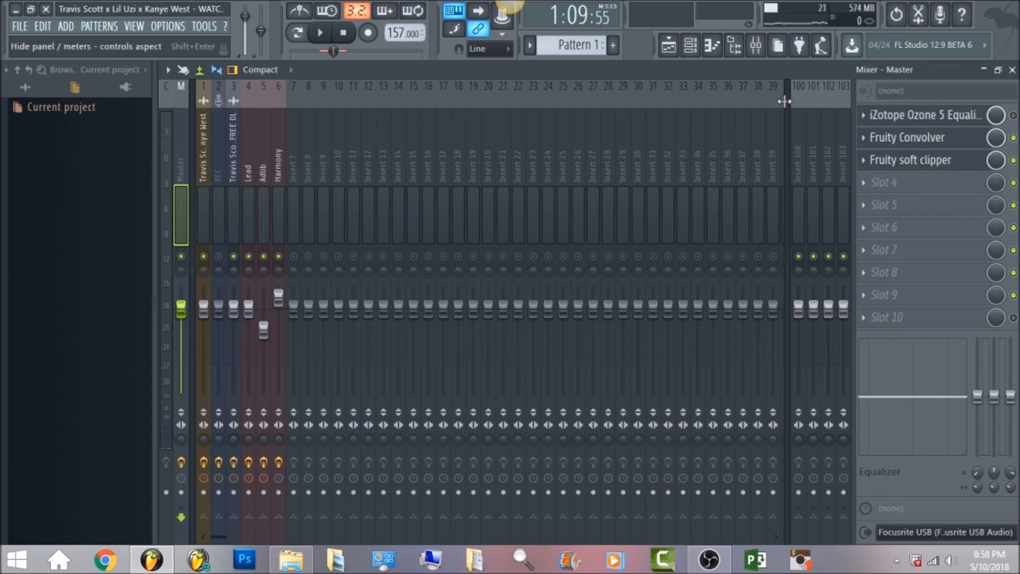
click(668, 45)
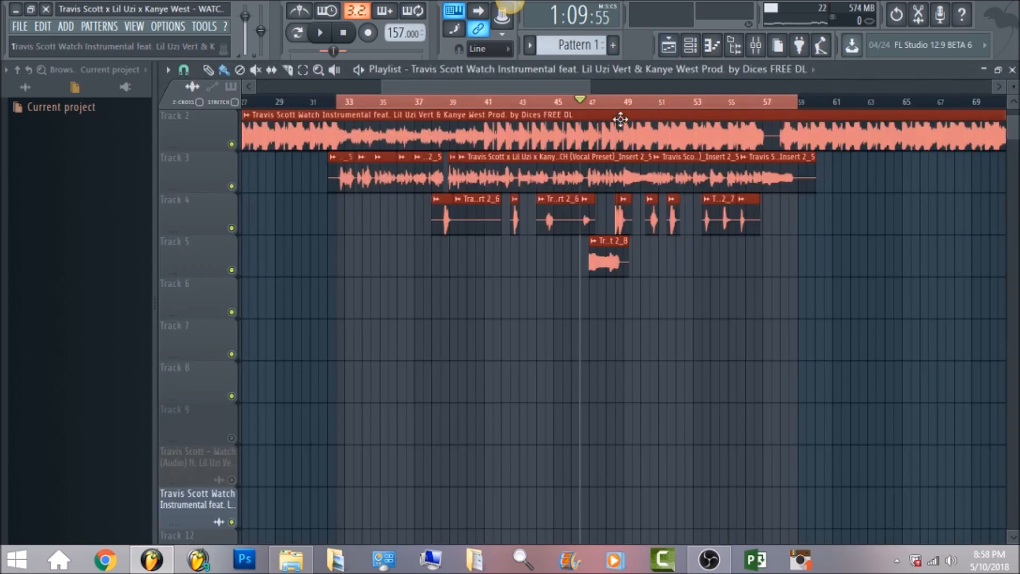
click(590, 102)
key(space)
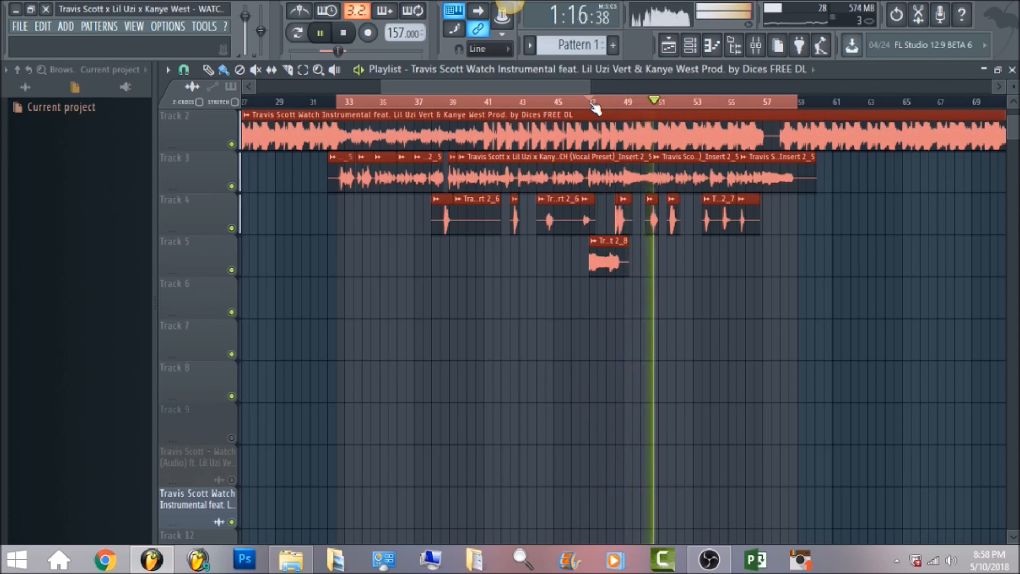
click(344, 33)
click(344, 33)
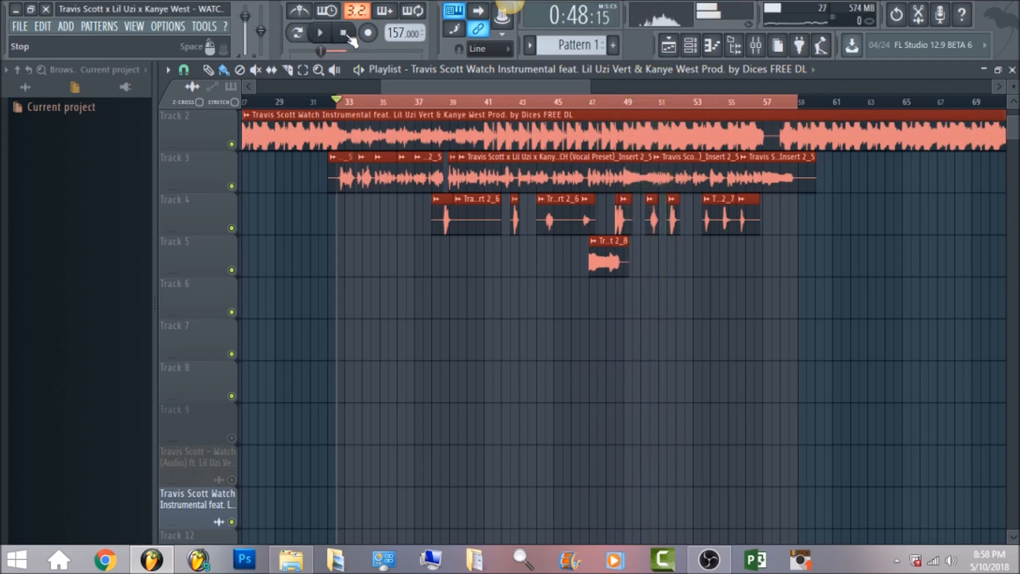
click(755, 46)
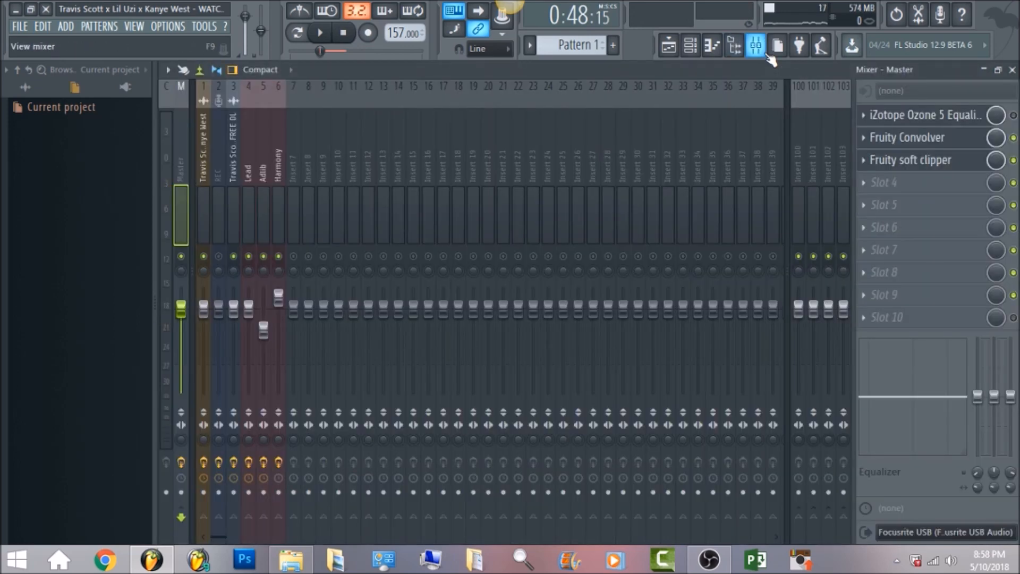